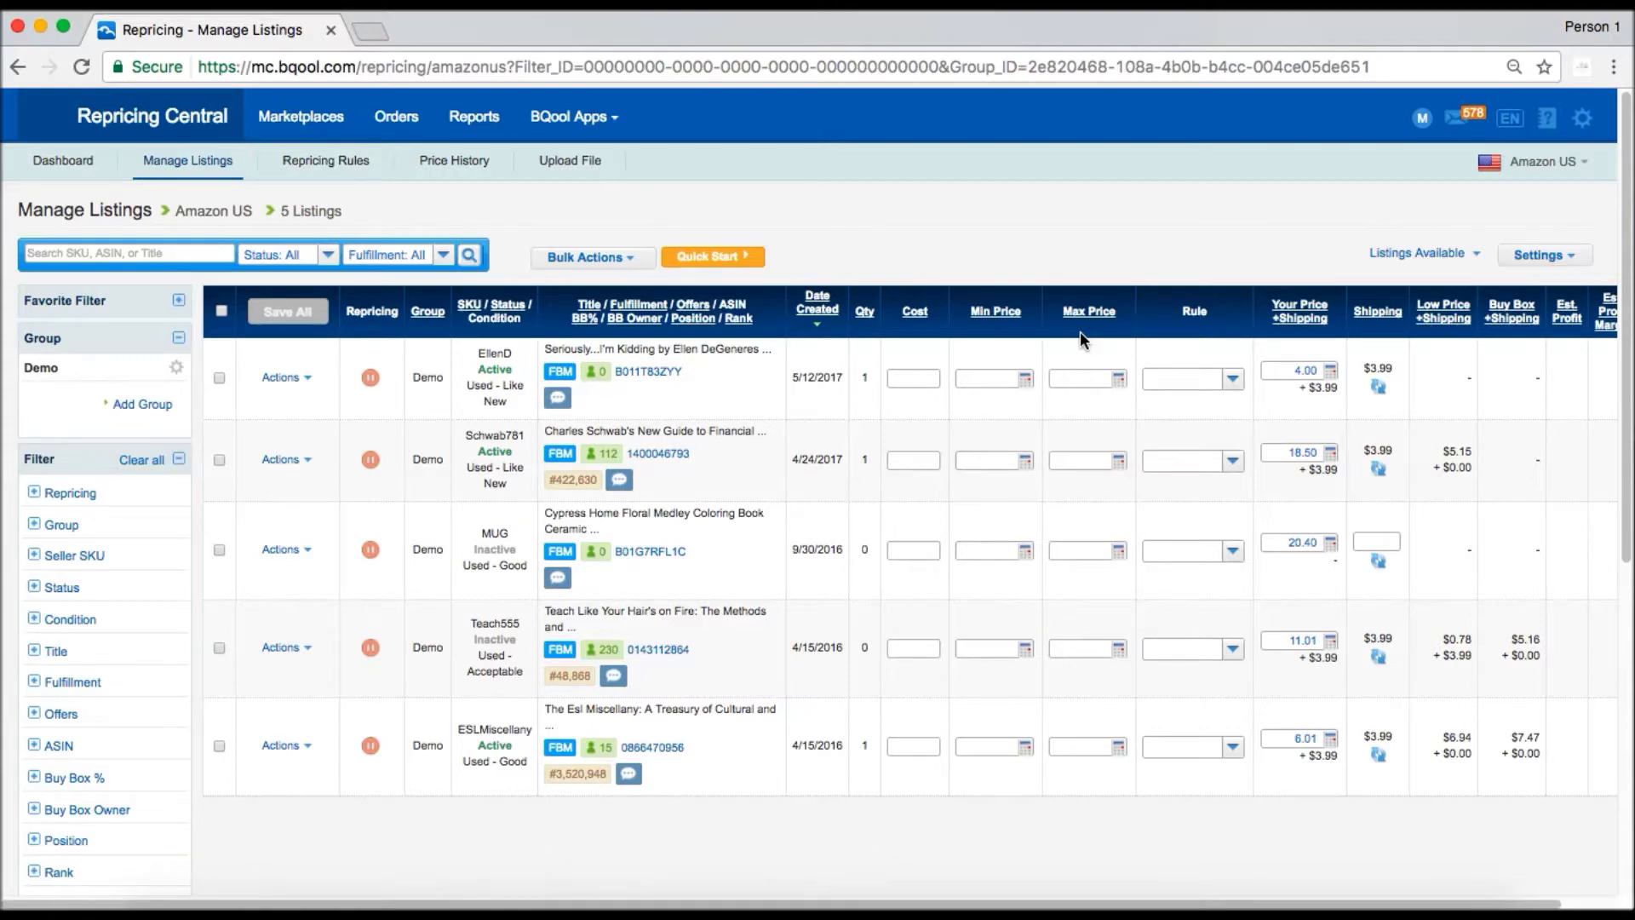
# Step: Enter a min price of 5 and a max price of 30 for the first listing
pyautogui.click(1025, 380)
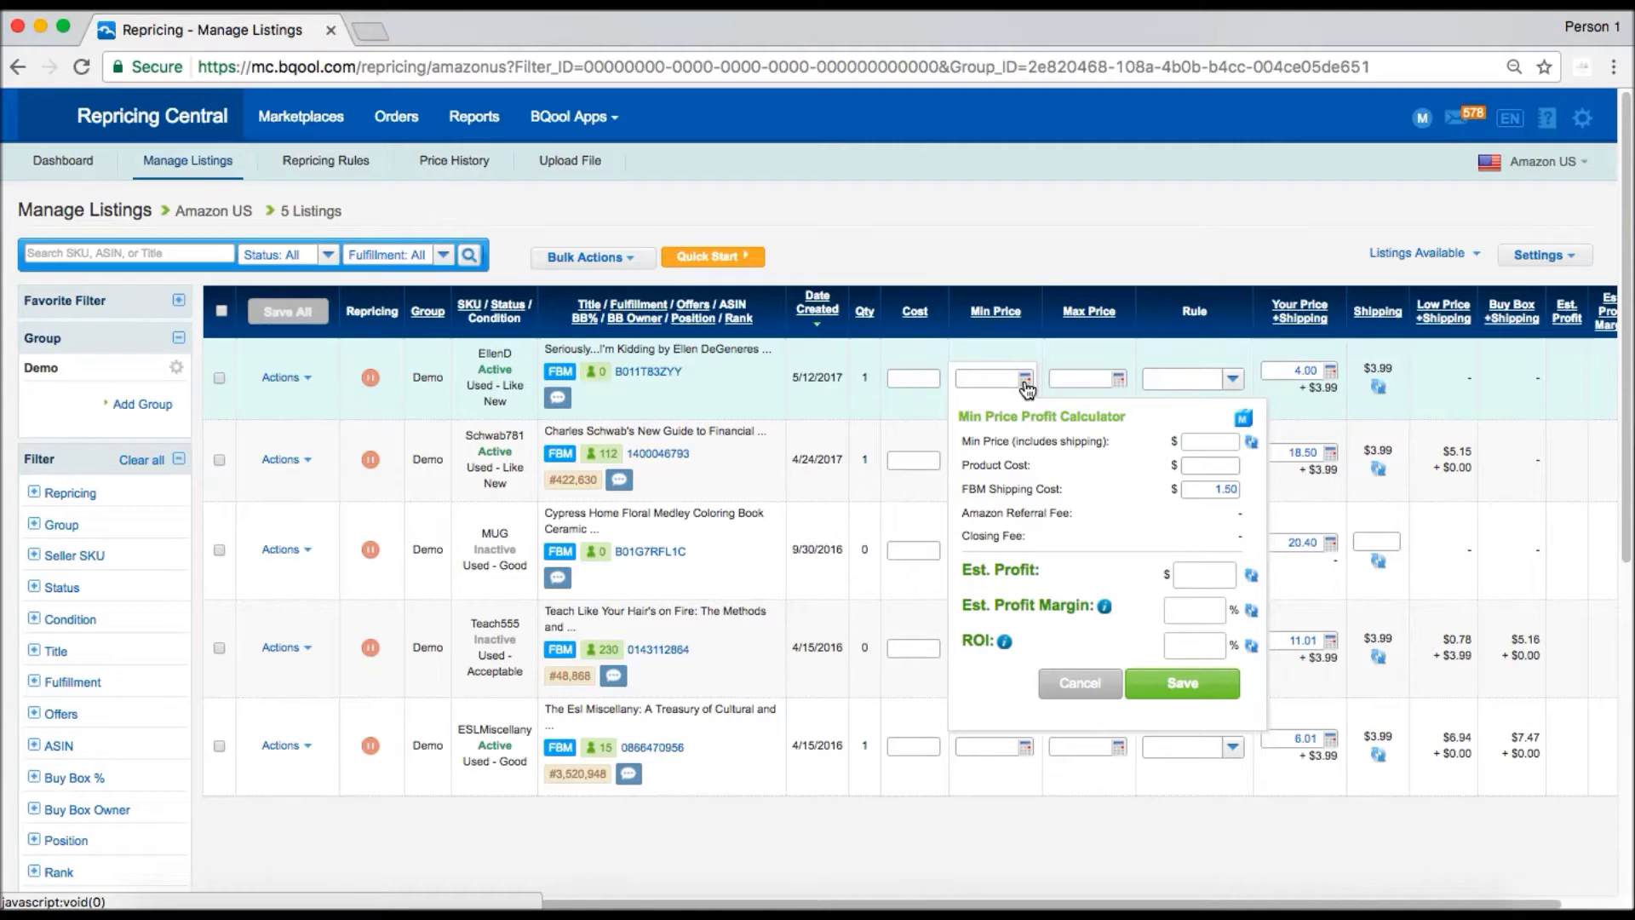
pyautogui.click(1231, 380)
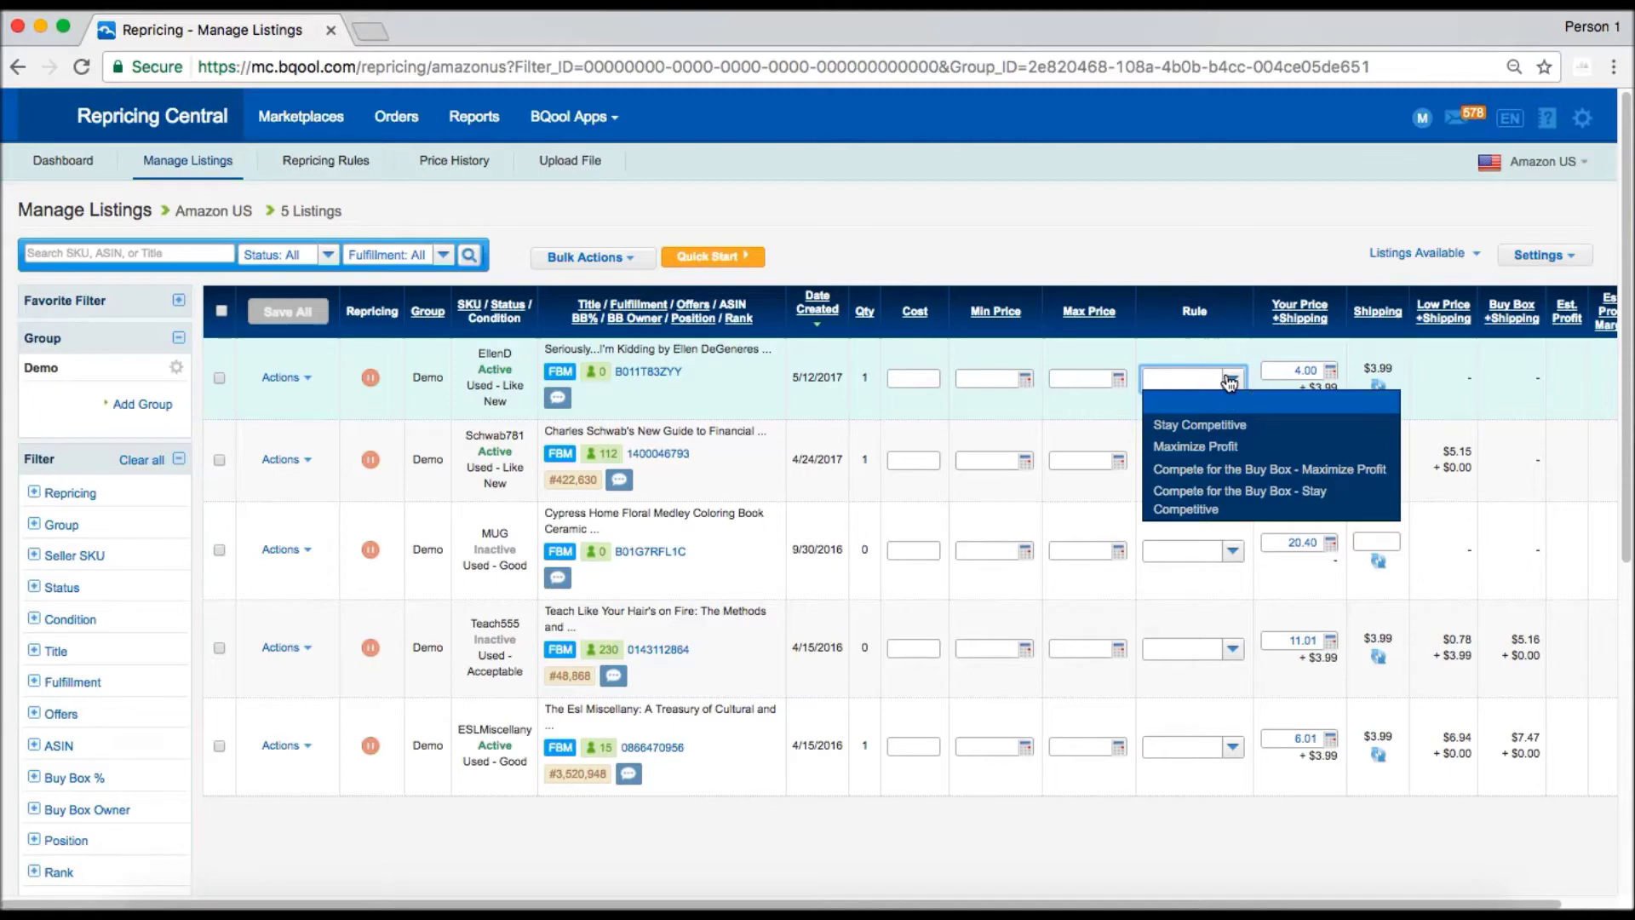
pyautogui.click(1230, 380)
pyautogui.click(1000, 375)
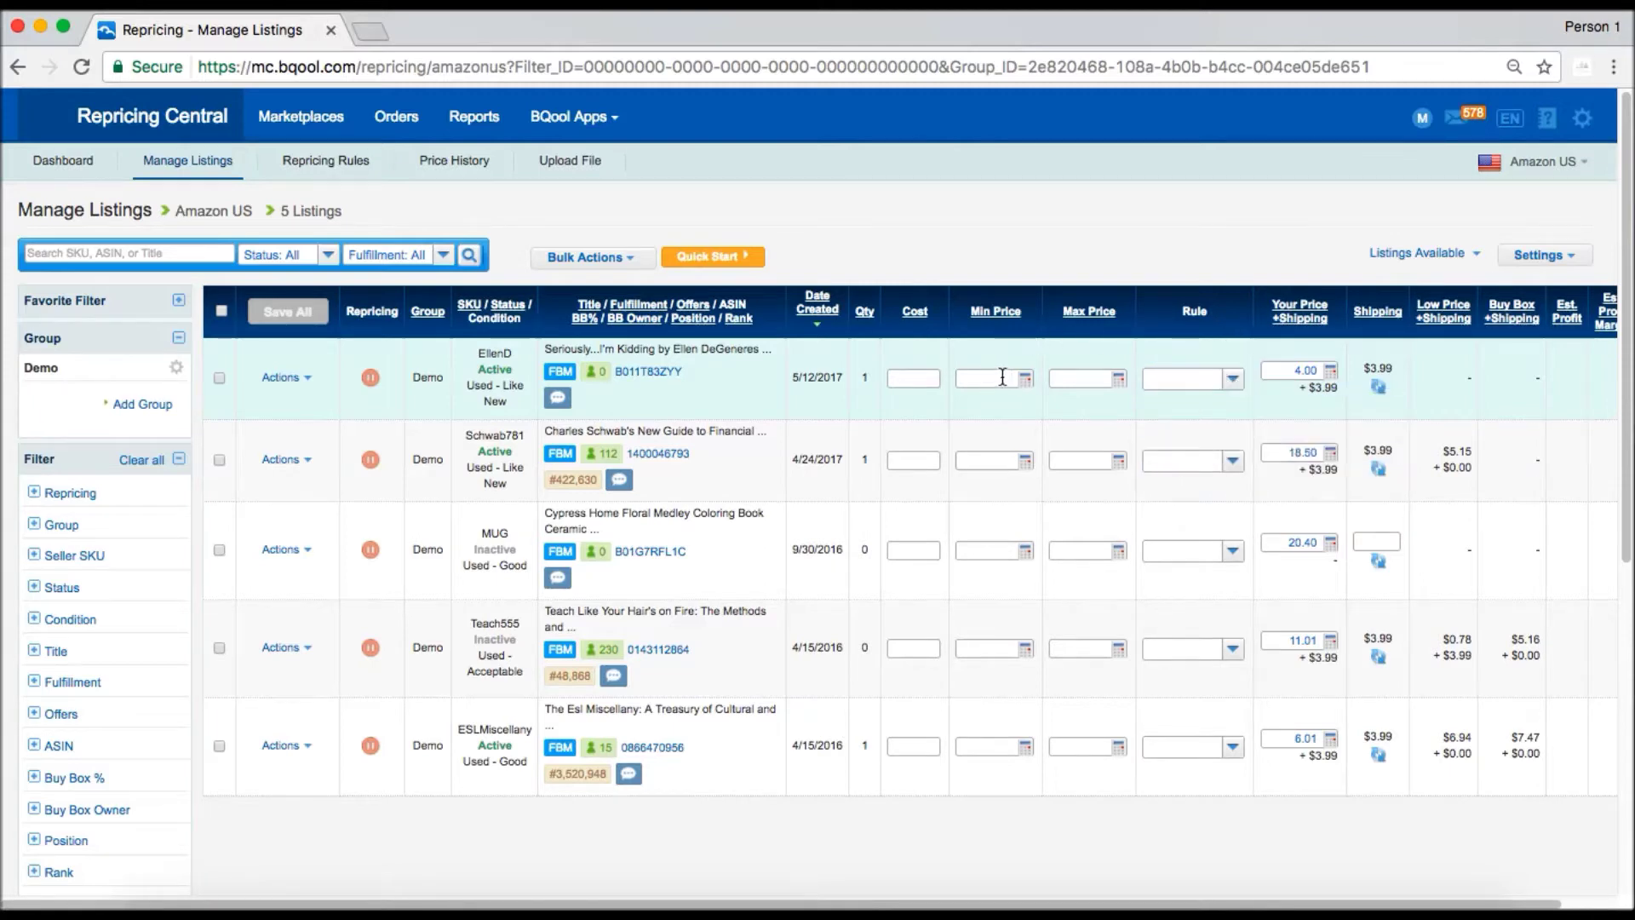
pyautogui.write('5')
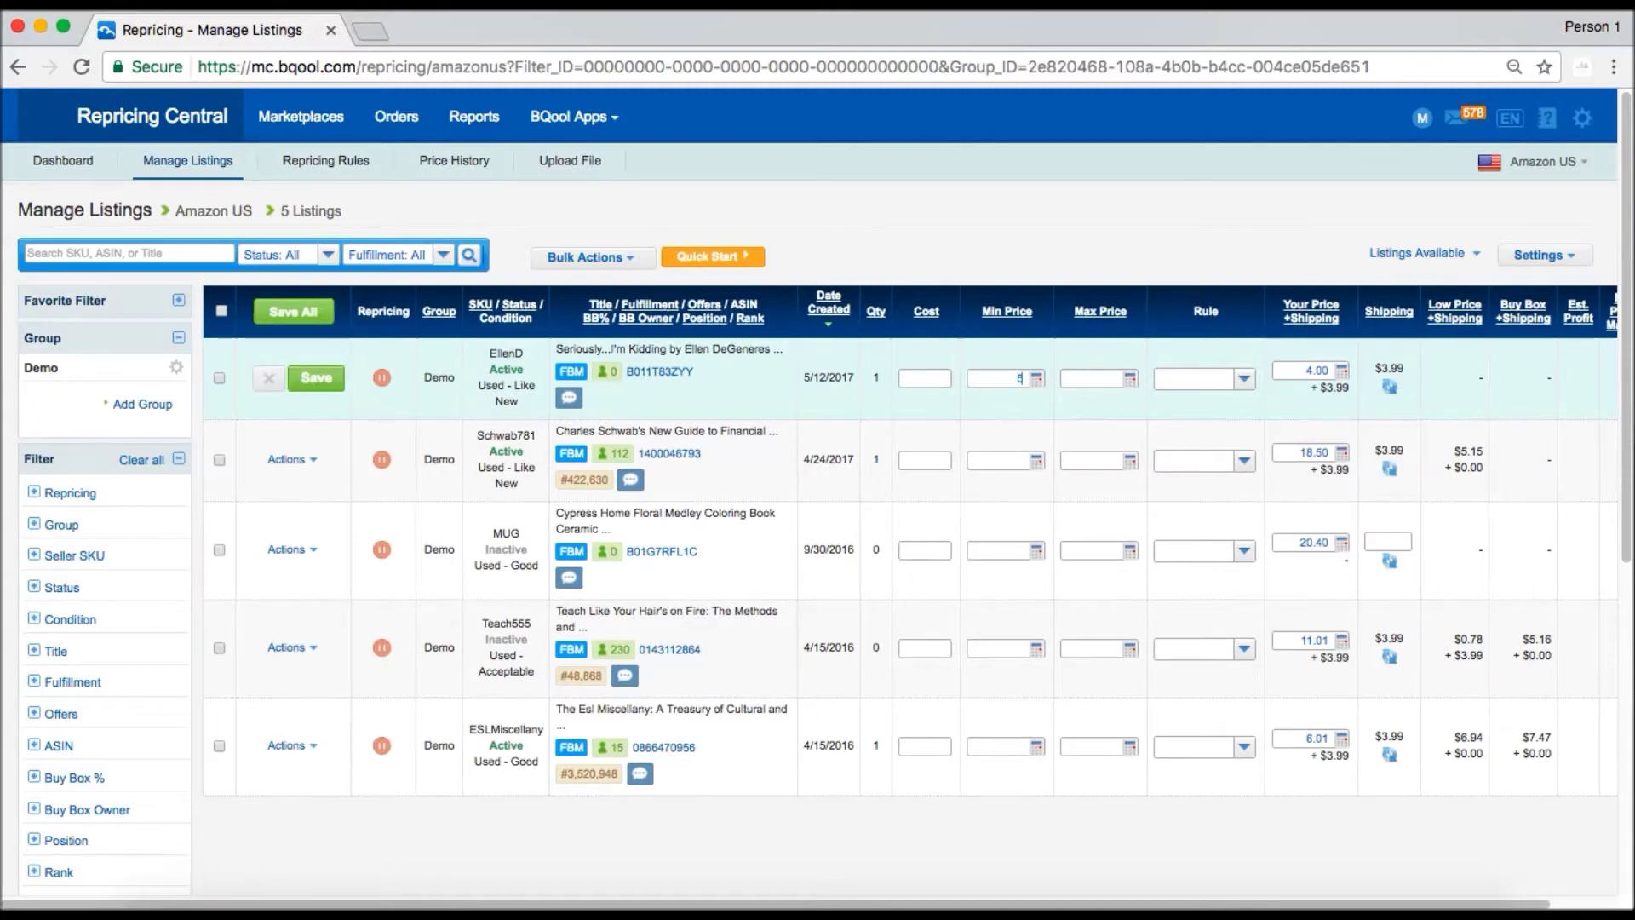
pyautogui.click(1100, 375)
pyautogui.write('30')
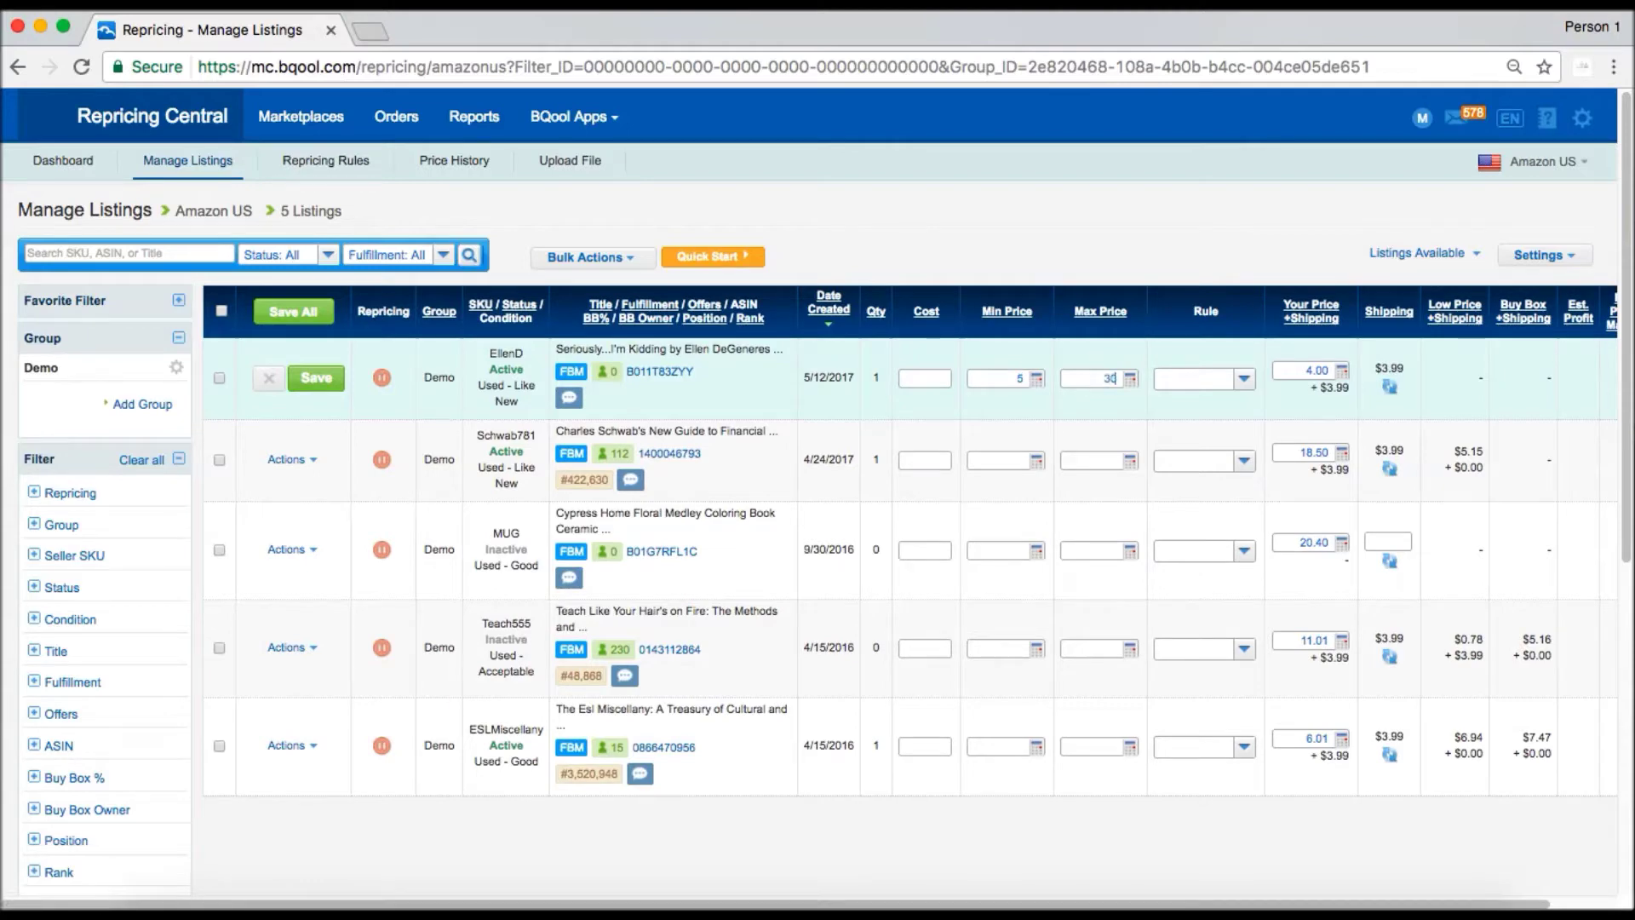
# Step: Give the first listing the Compete for the Buy Box - Maximize Profit rule, save, and keep repricing enabled
pyautogui.click(1246, 380)
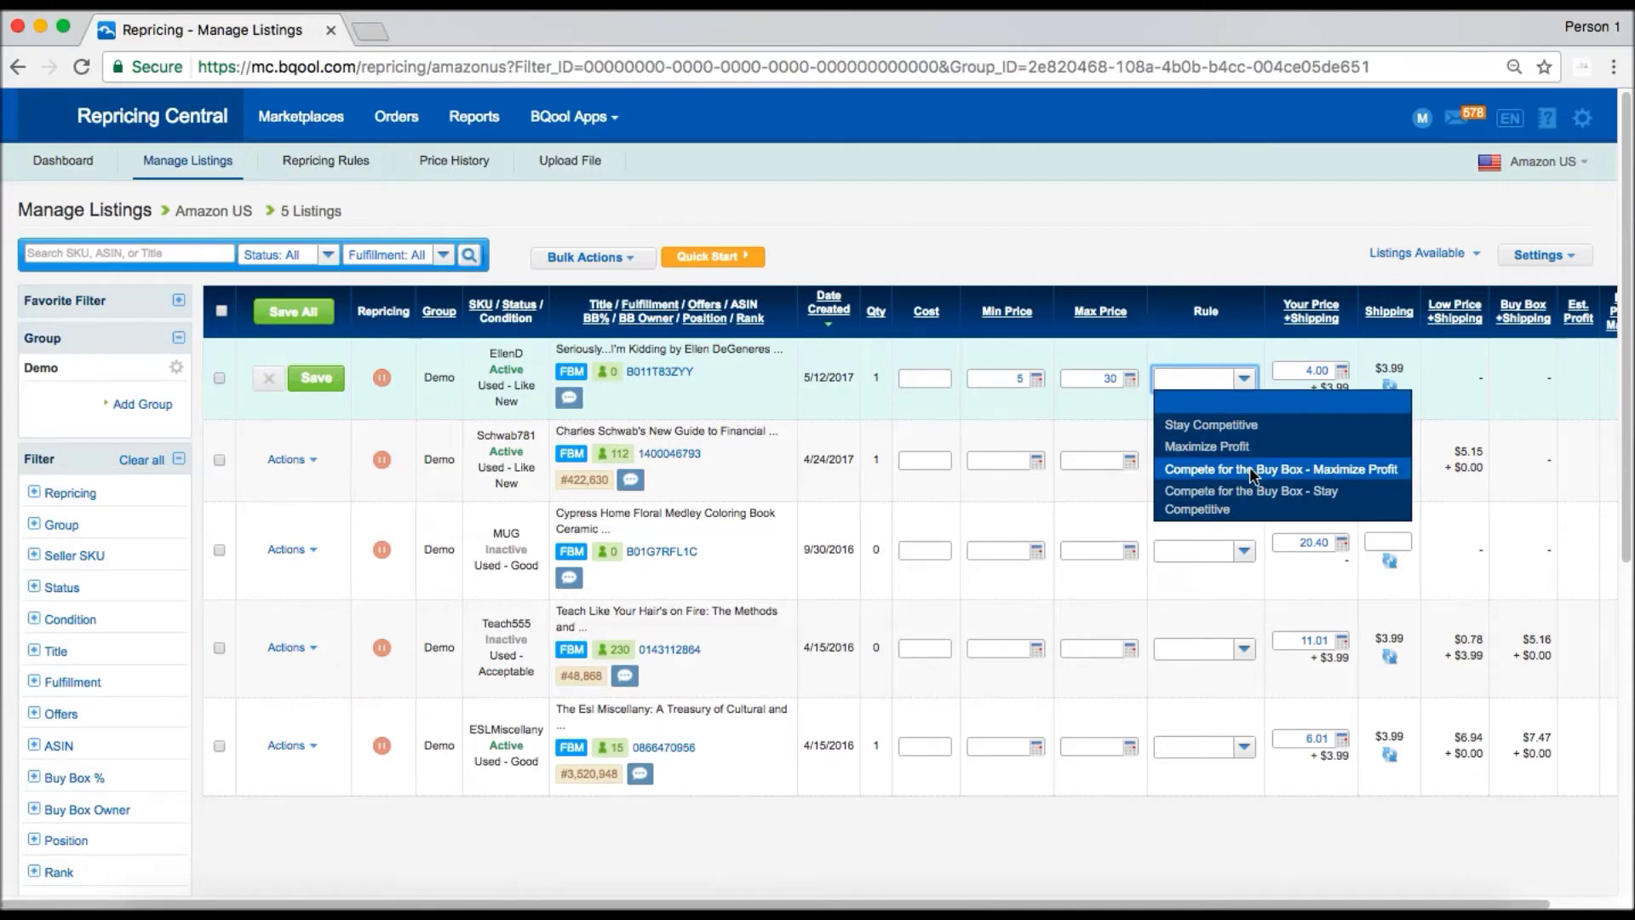
pyautogui.click(1252, 471)
pyautogui.click(329, 375)
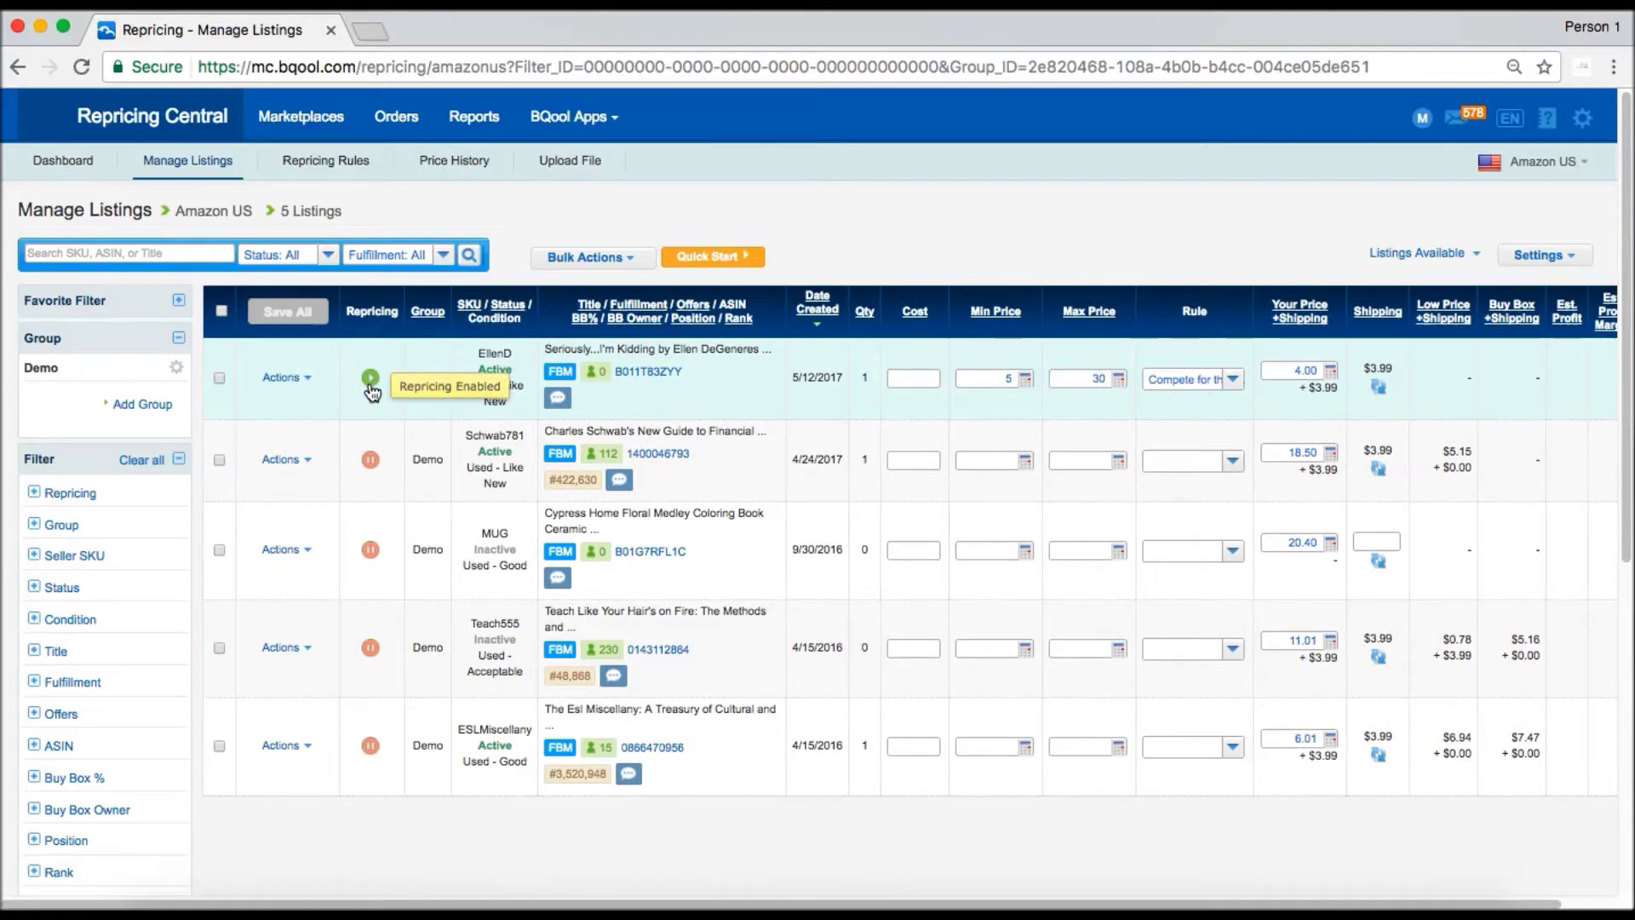
pyautogui.click(369, 380)
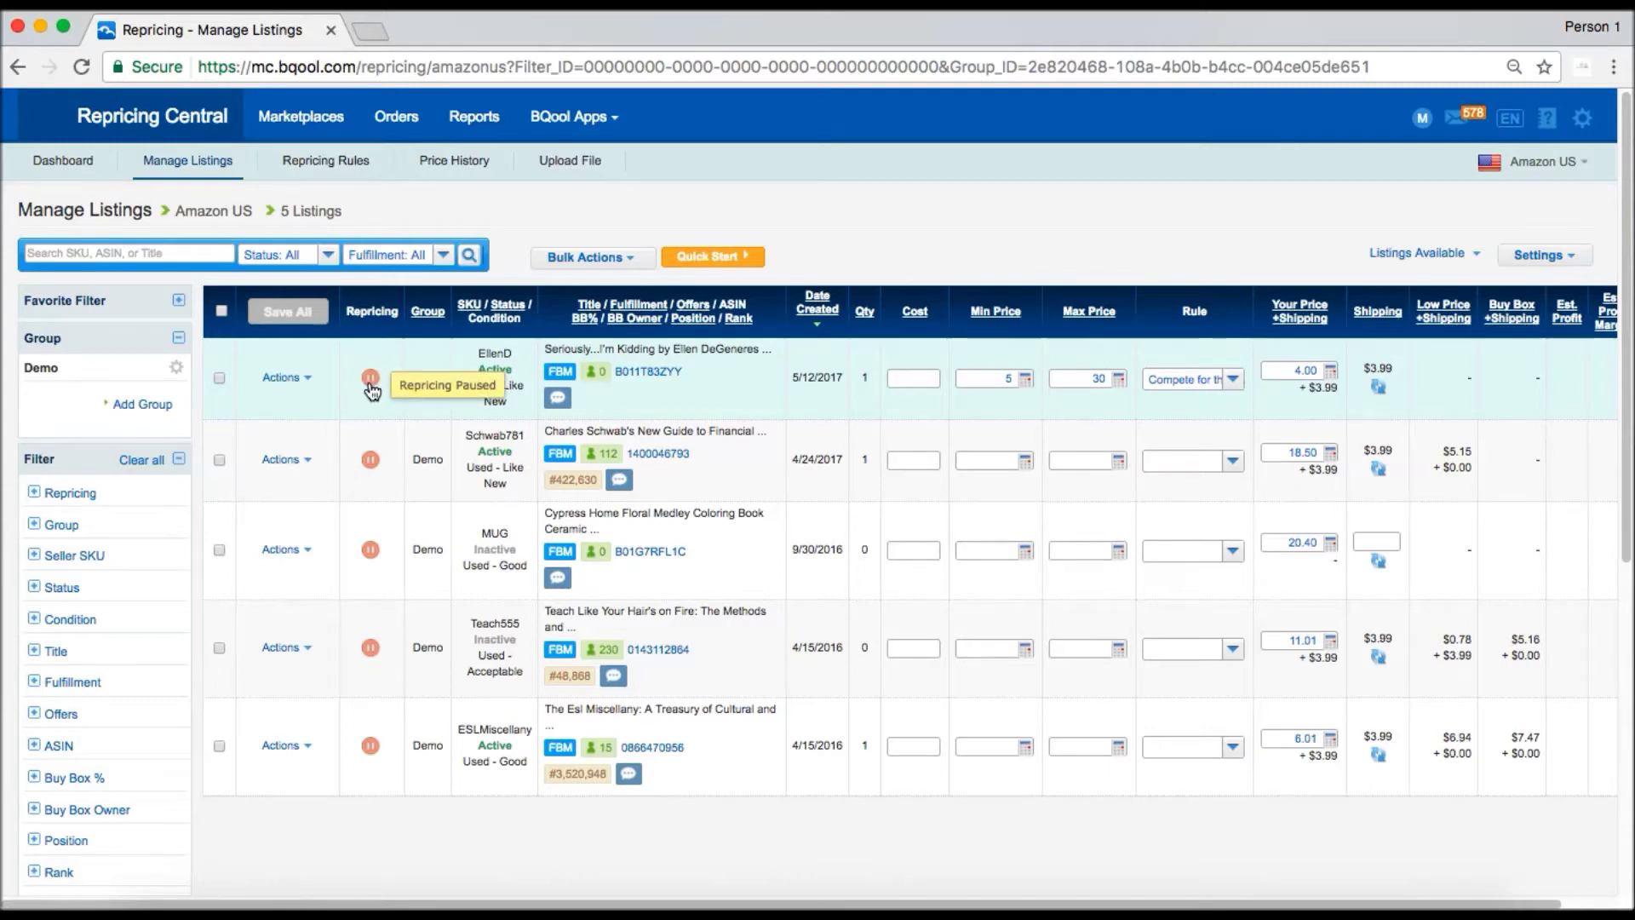
pyautogui.click(369, 381)
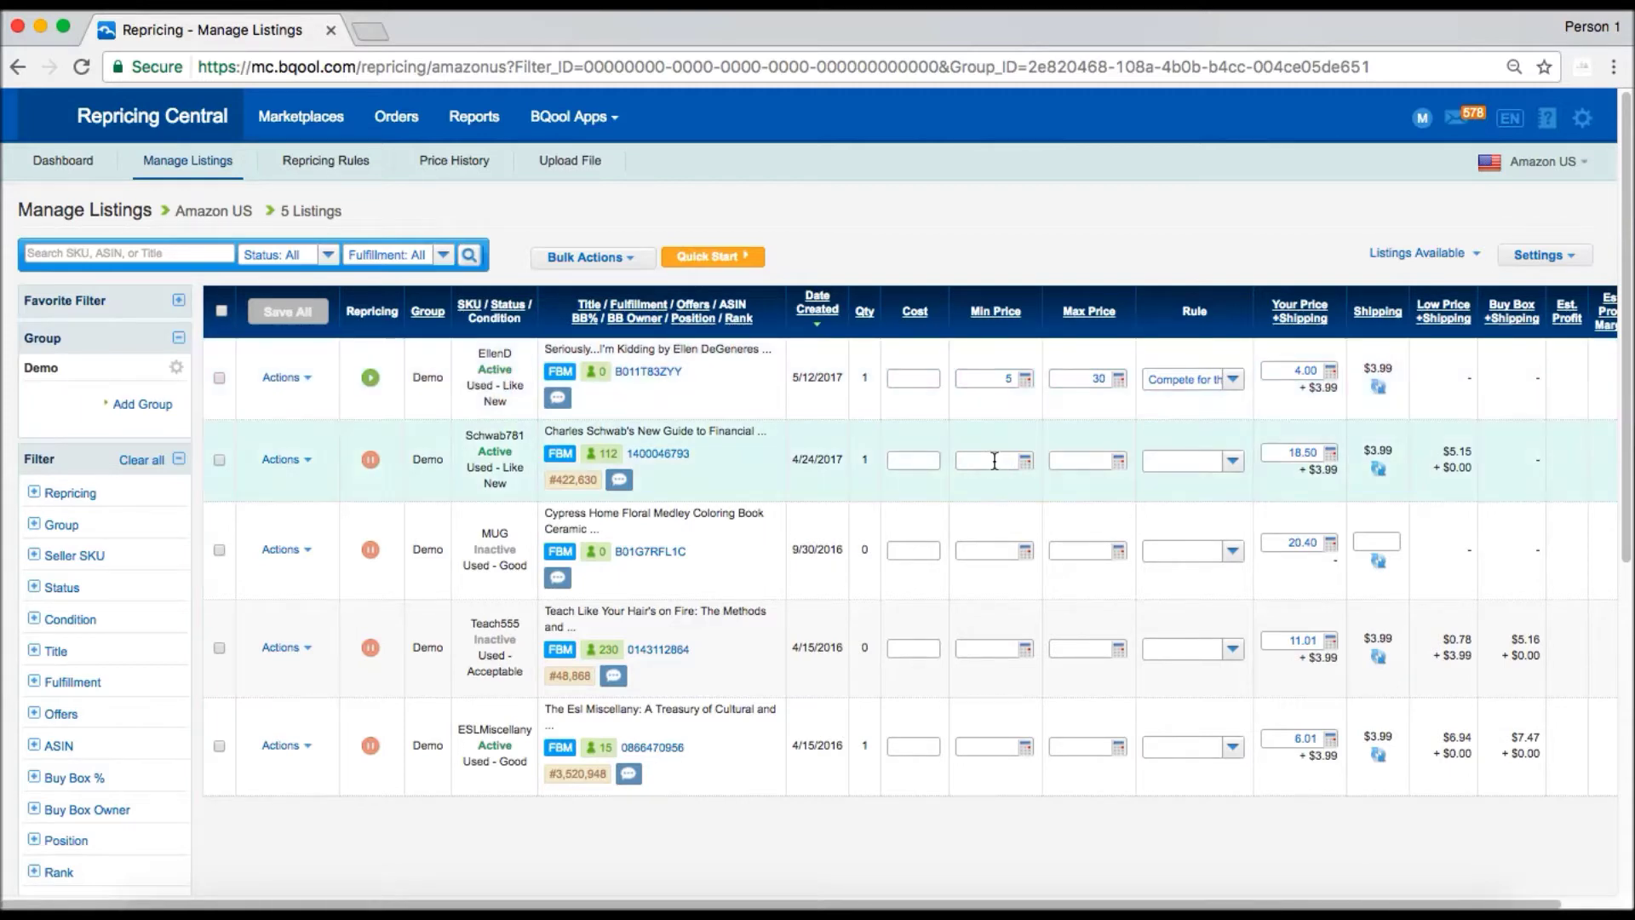
# Step: Give the second listing min 7, max 33 and the Compete for the Buy Box - Maximize Profit rule, then save
pyautogui.write('7')
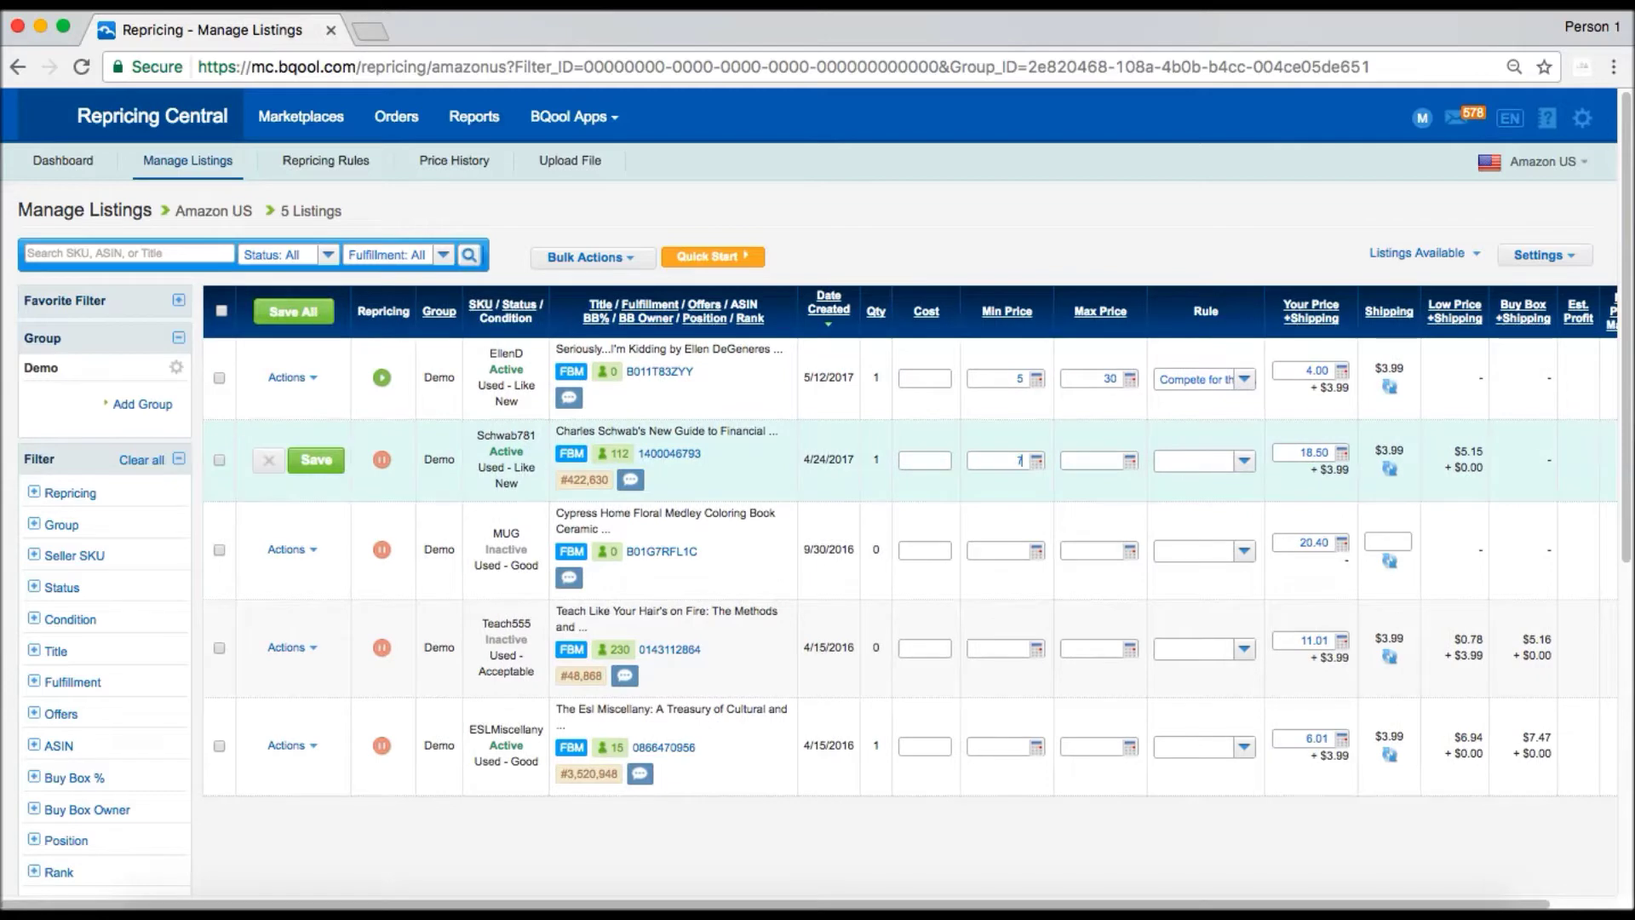
pyautogui.click(1099, 459)
pyautogui.write('33')
pyautogui.click(1248, 467)
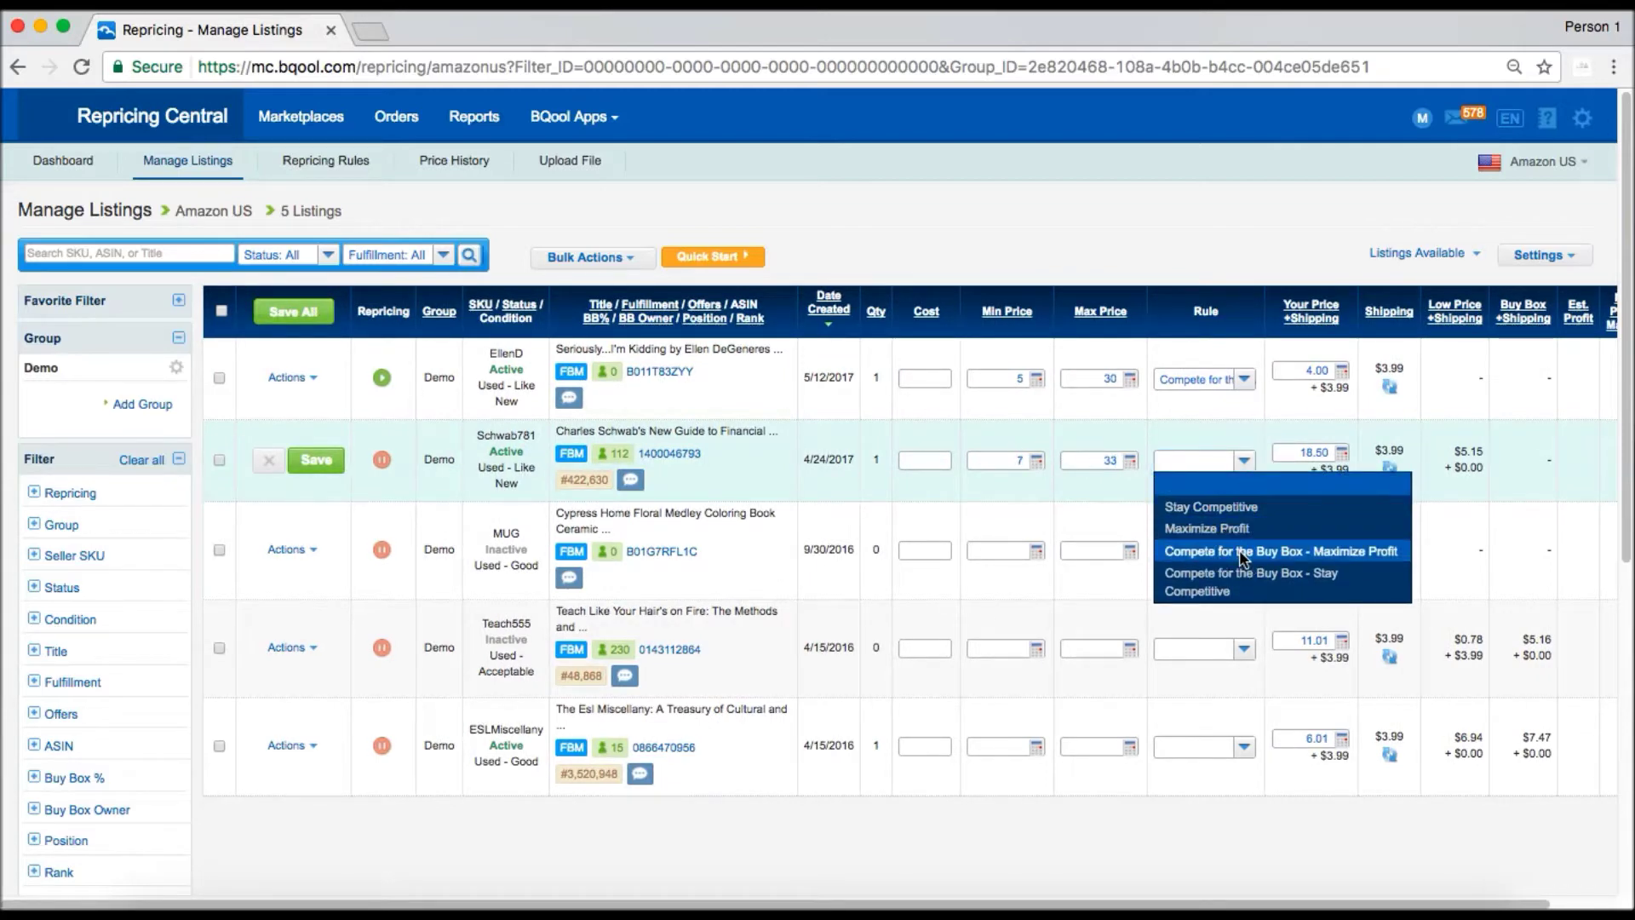
pyautogui.click(1235, 548)
pyautogui.click(318, 462)
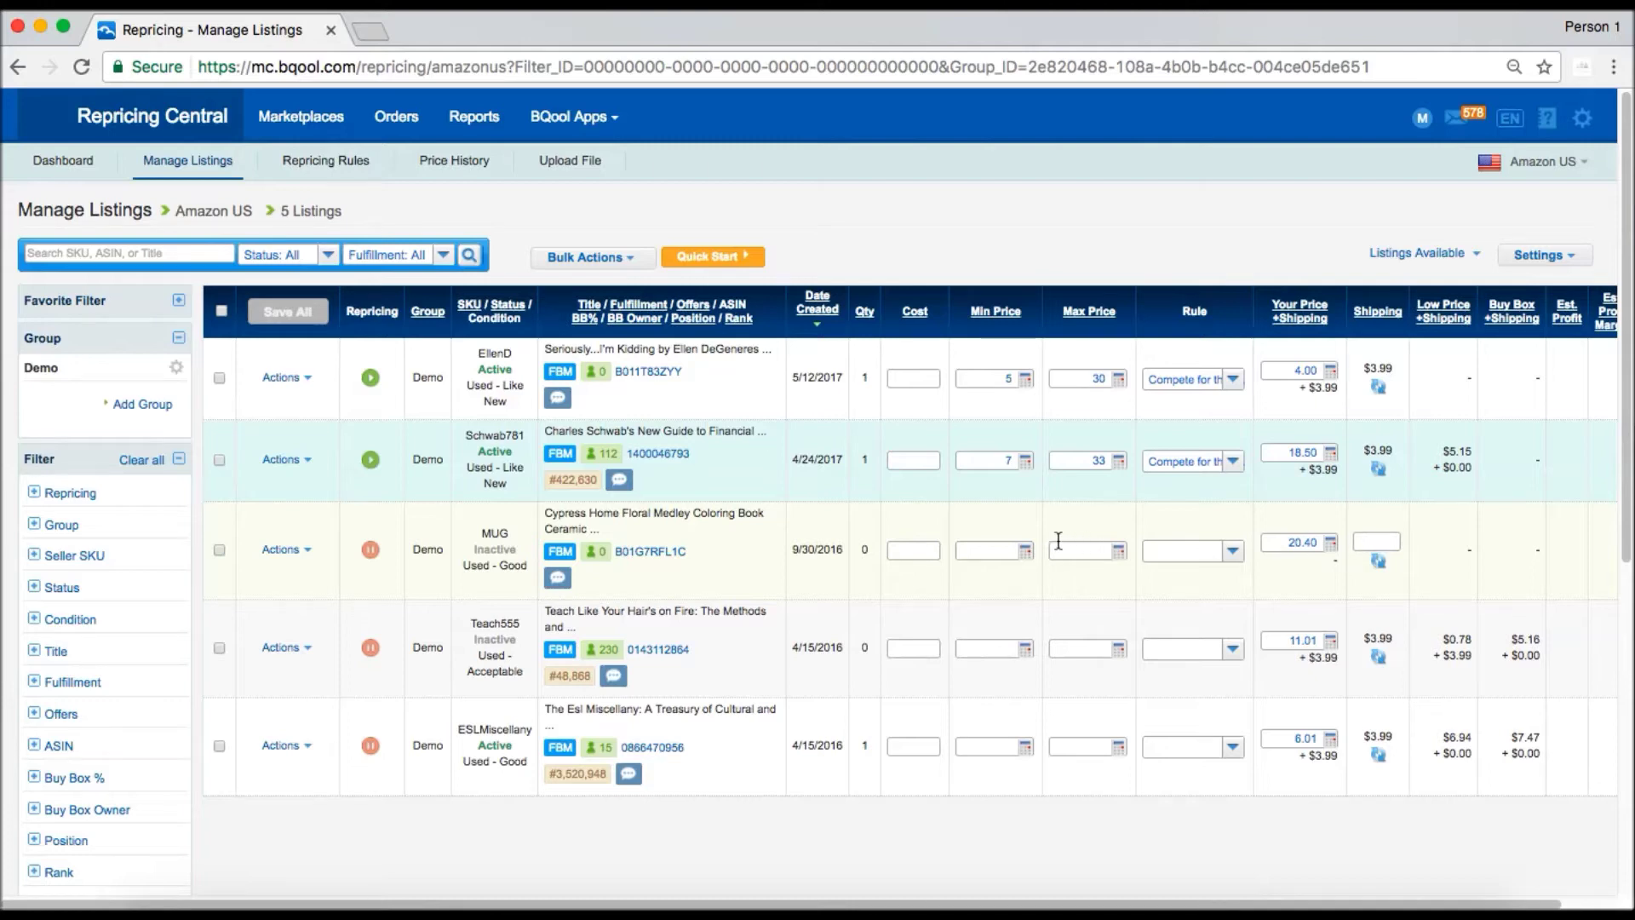
# Step: Enter min 5 and max 30 for the MUG listing and try saving, which triggers the Missing Shipping alert
pyautogui.write('5')
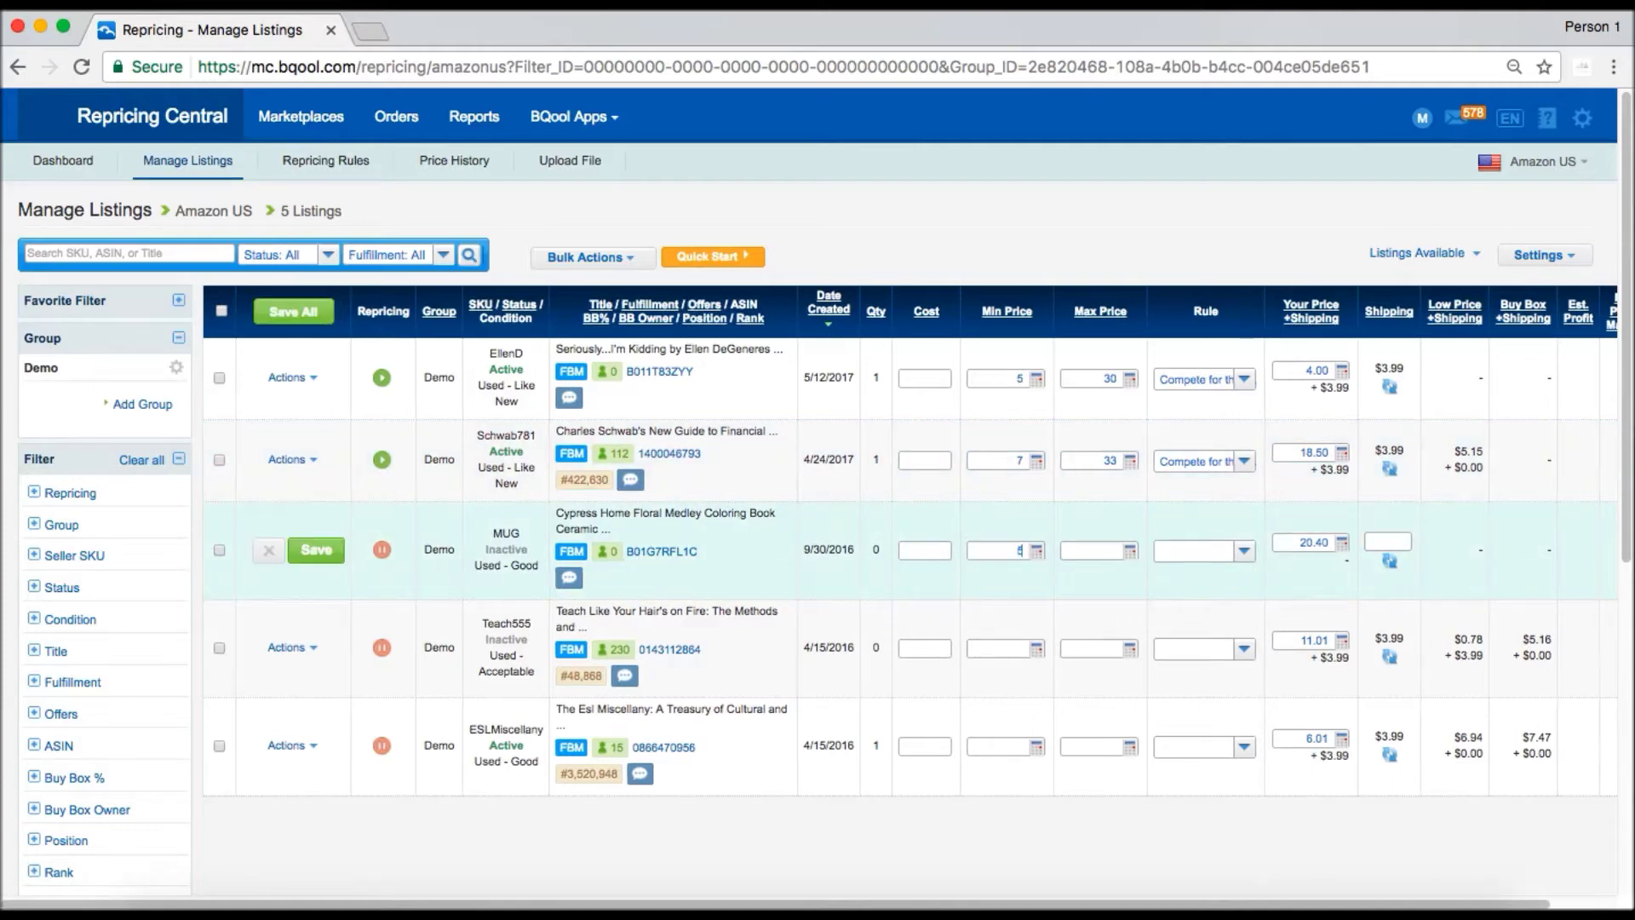
pyautogui.click(1080, 549)
pyautogui.write('30')
pyautogui.click(327, 548)
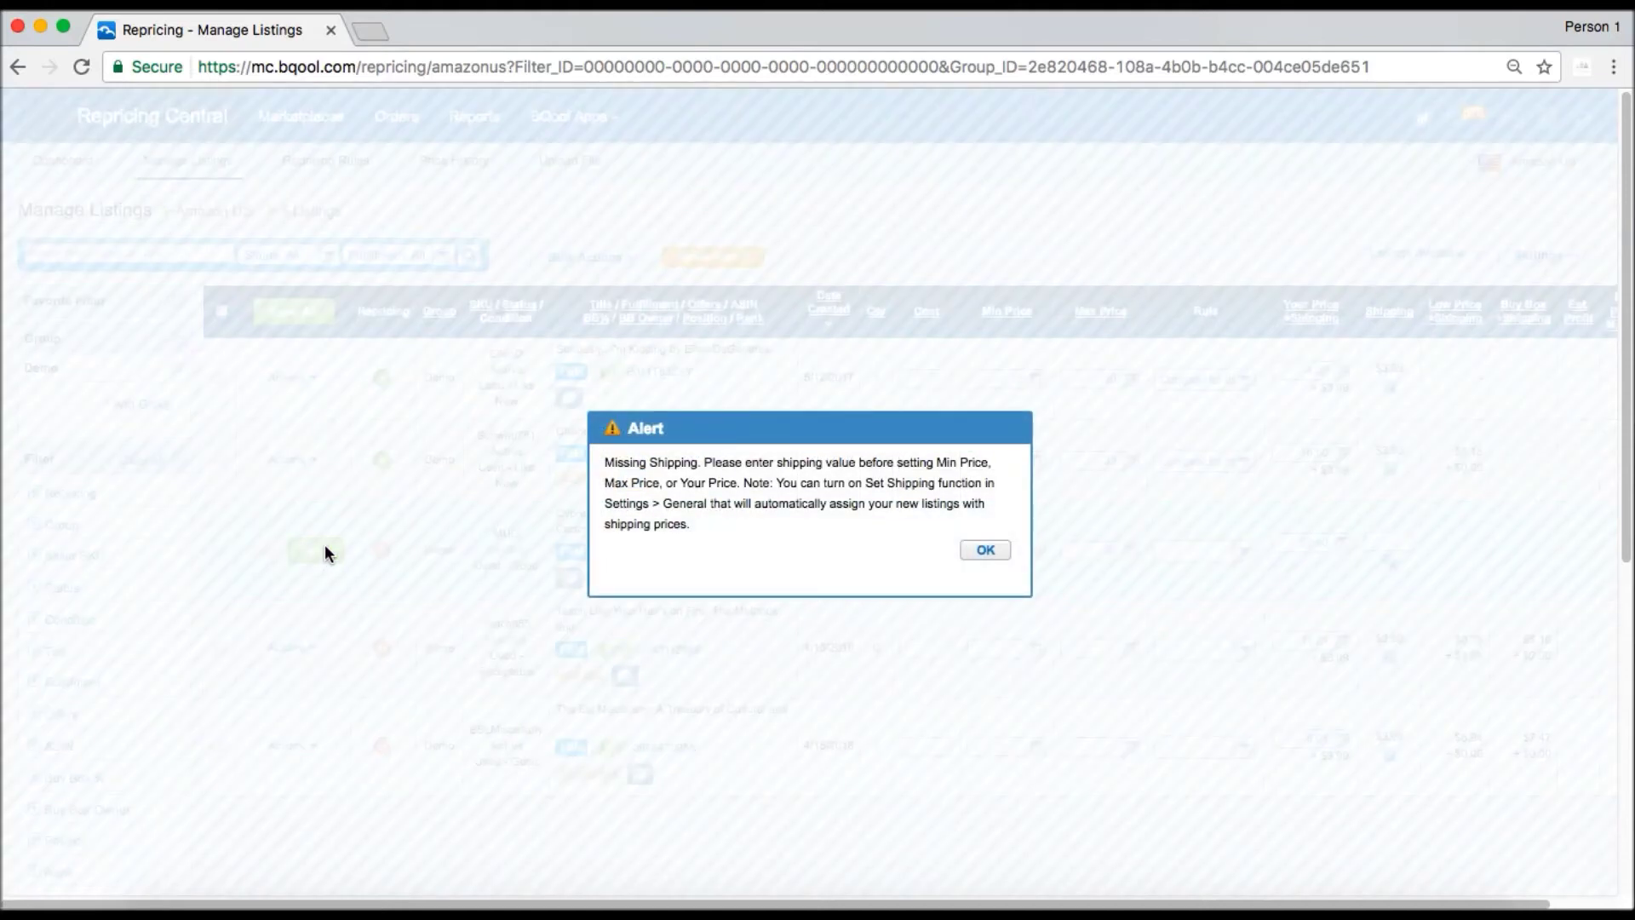
# Step: Dismiss the alert and save the MUG listing with a shipping cost of 3.99
pyautogui.click(983, 550)
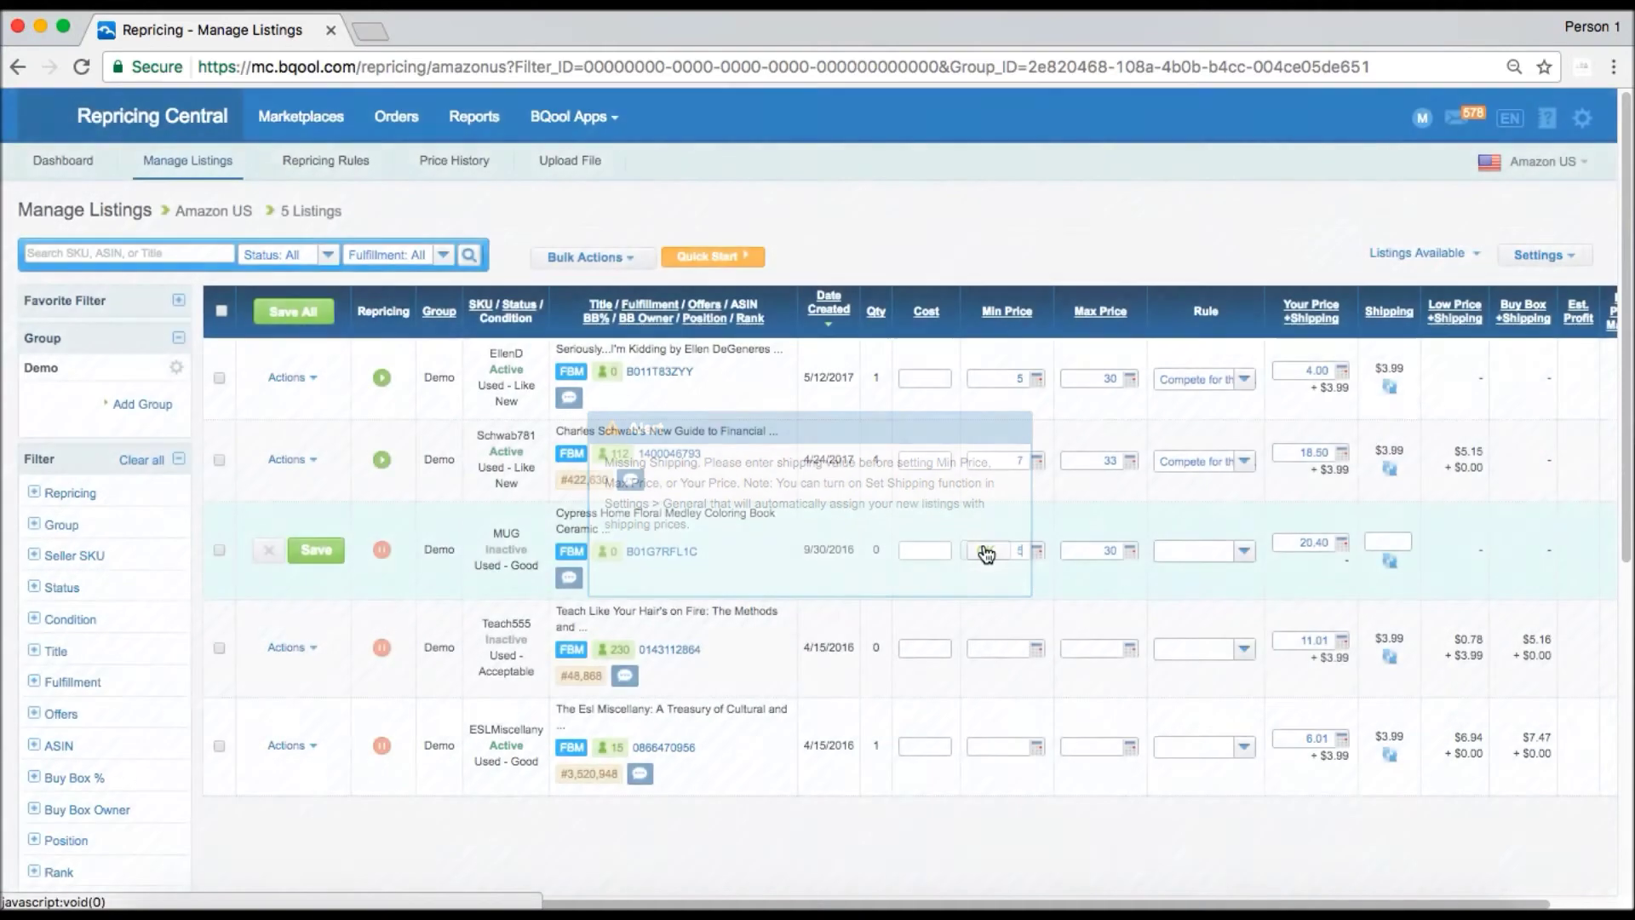
pyautogui.click(1378, 541)
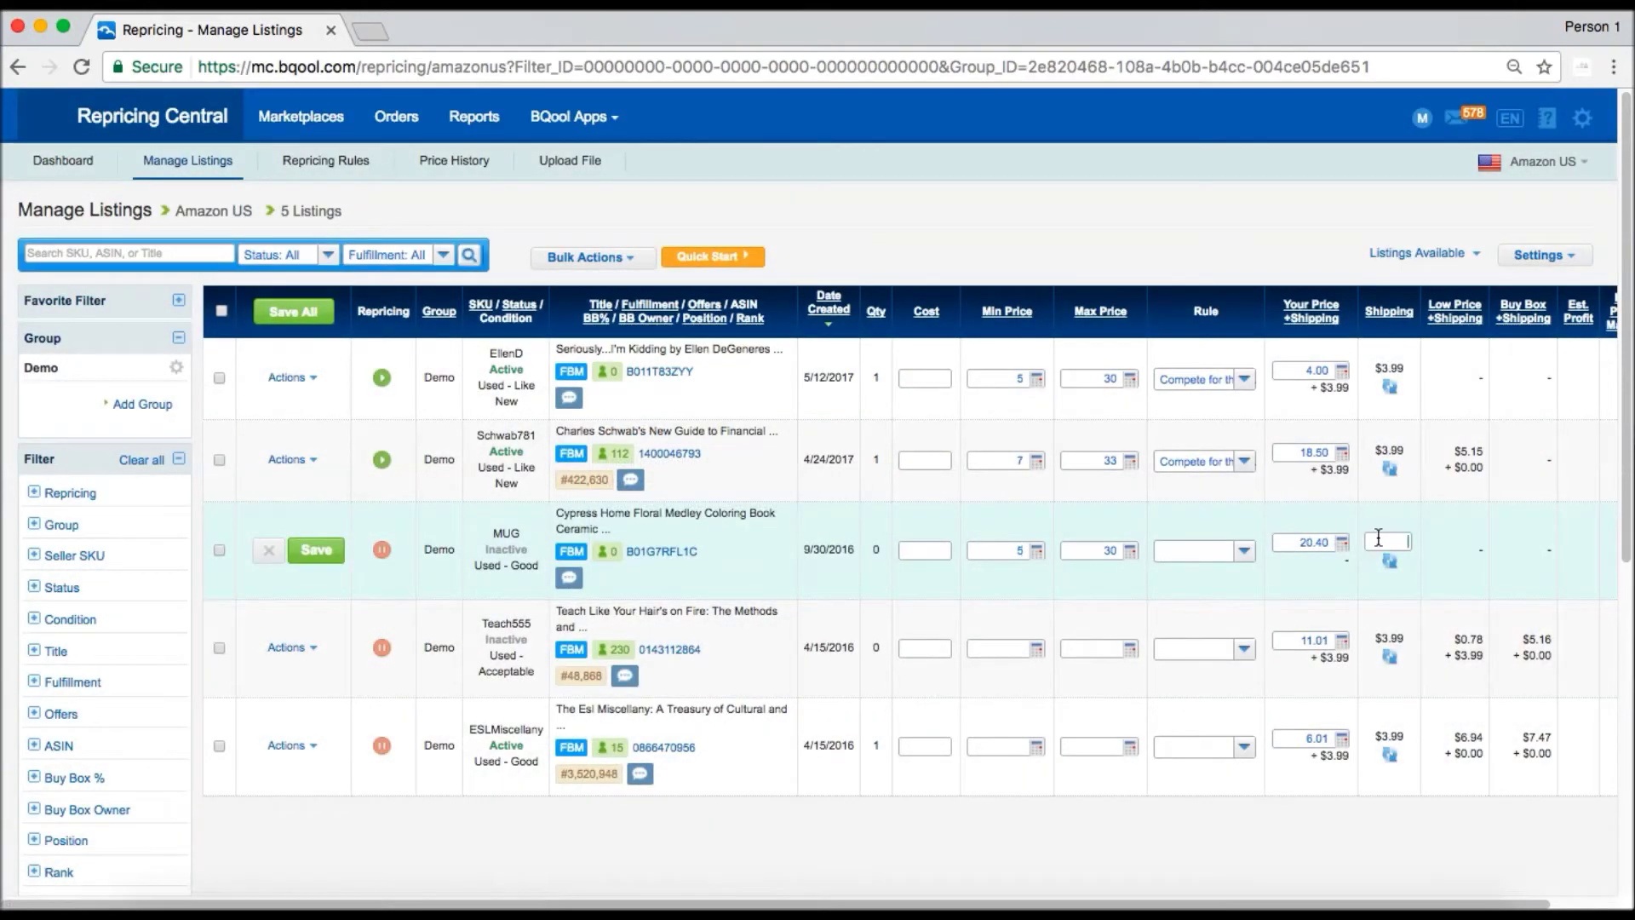
pyautogui.write('3.99')
pyautogui.click(315, 555)
pyautogui.click(315, 554)
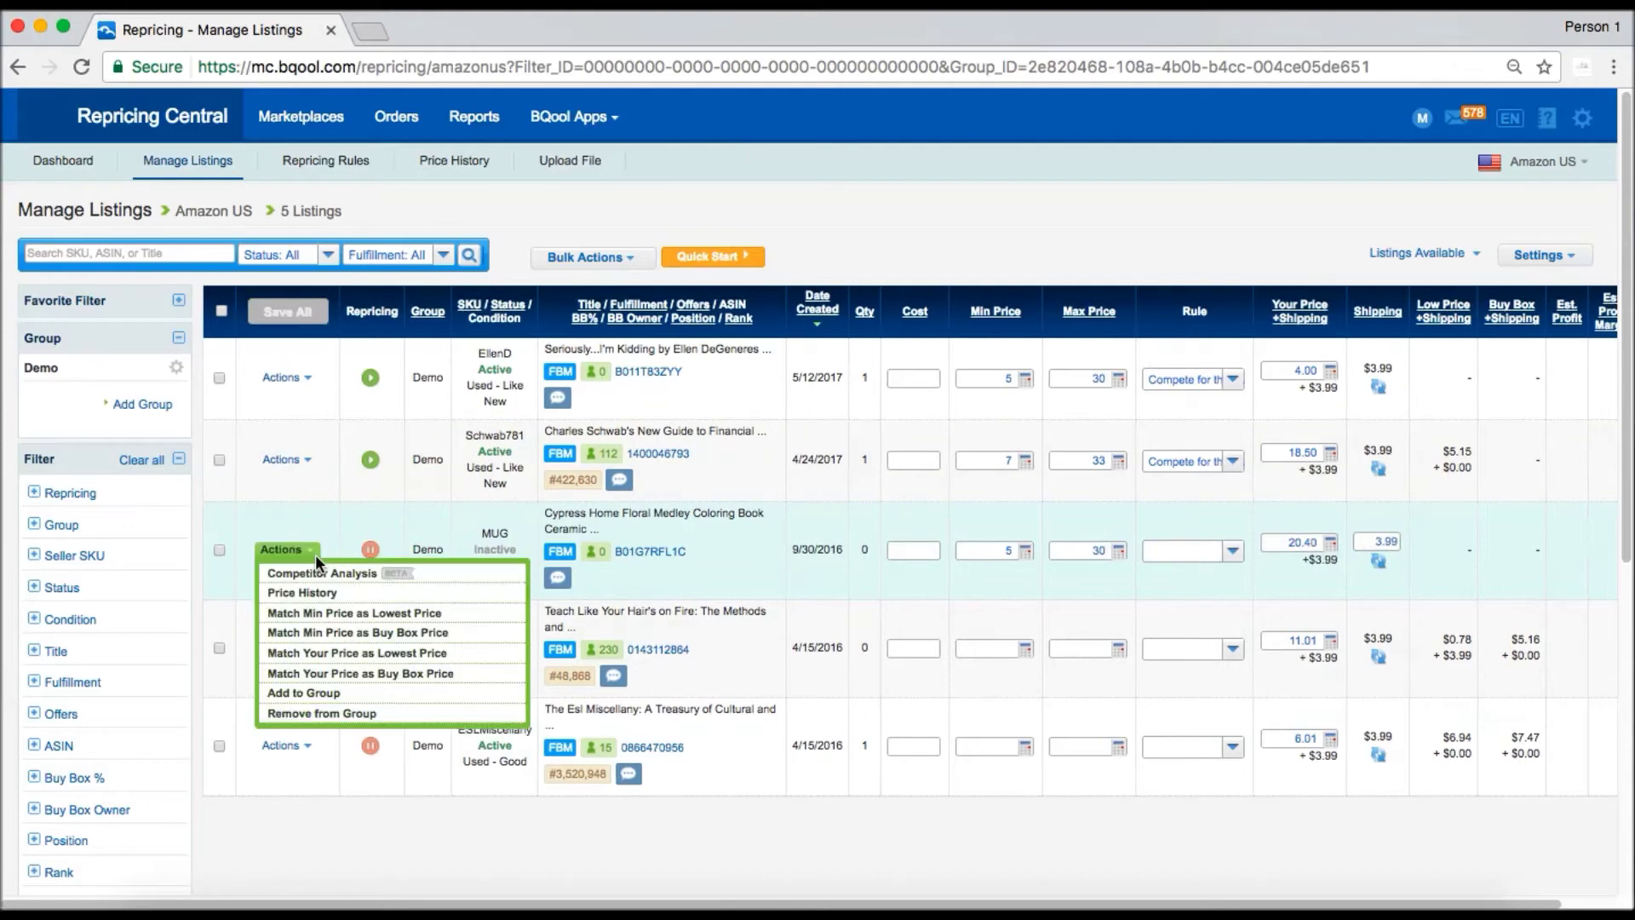
pyautogui.click(315, 554)
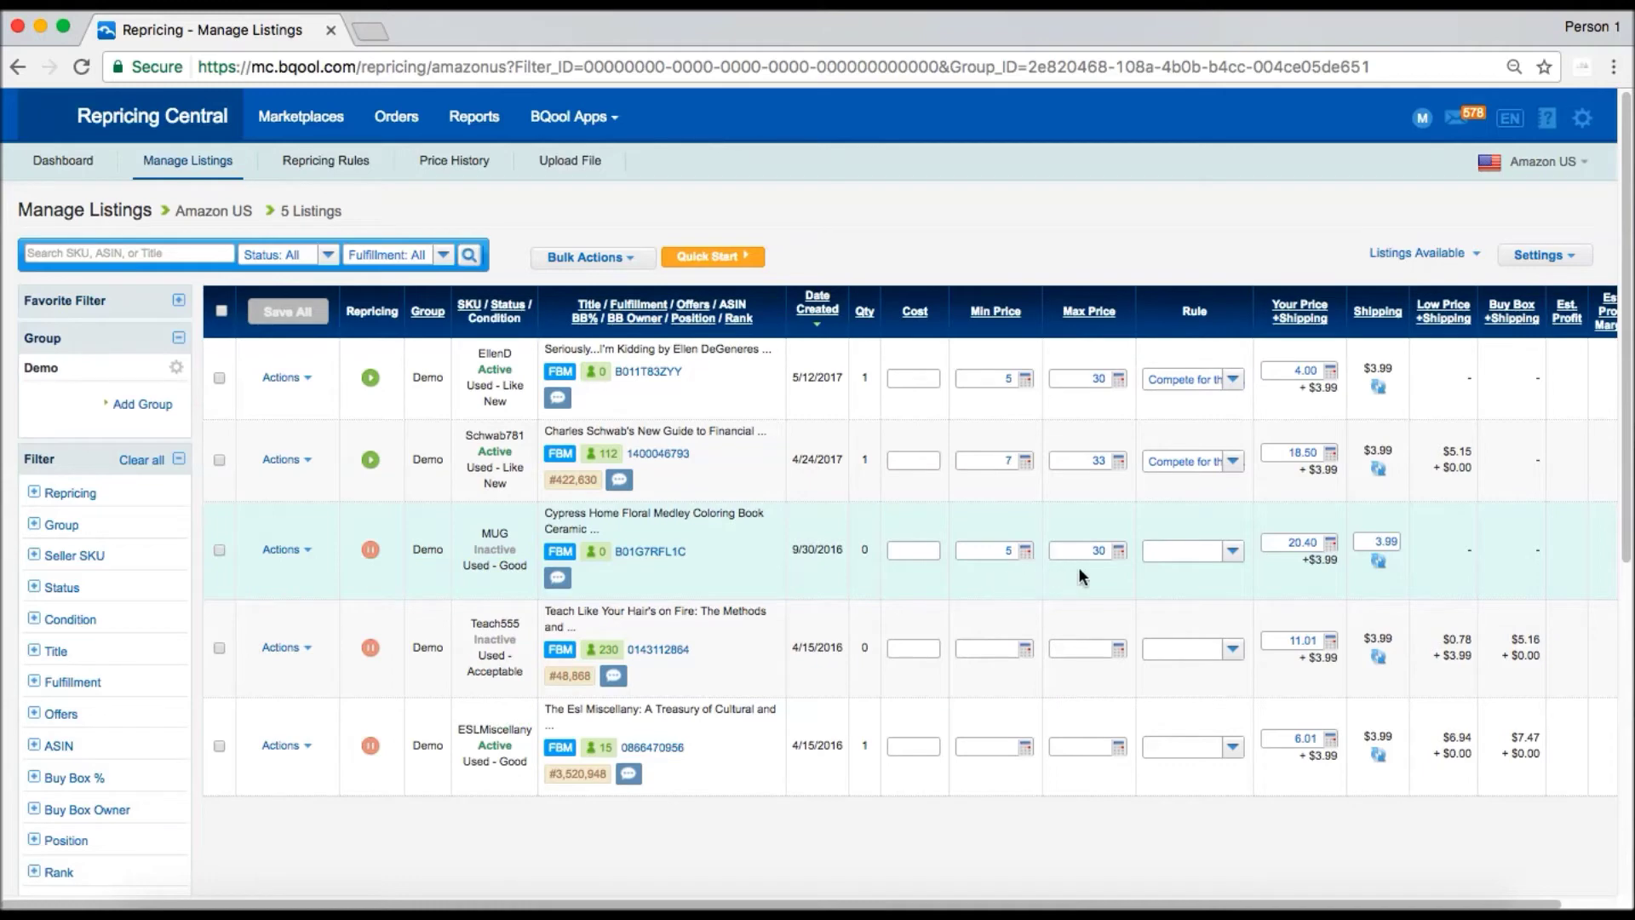
# Step: Set the MUG listing's rule to Compete for the Buy Box - Maximize Profit and save it
pyautogui.click(1231, 550)
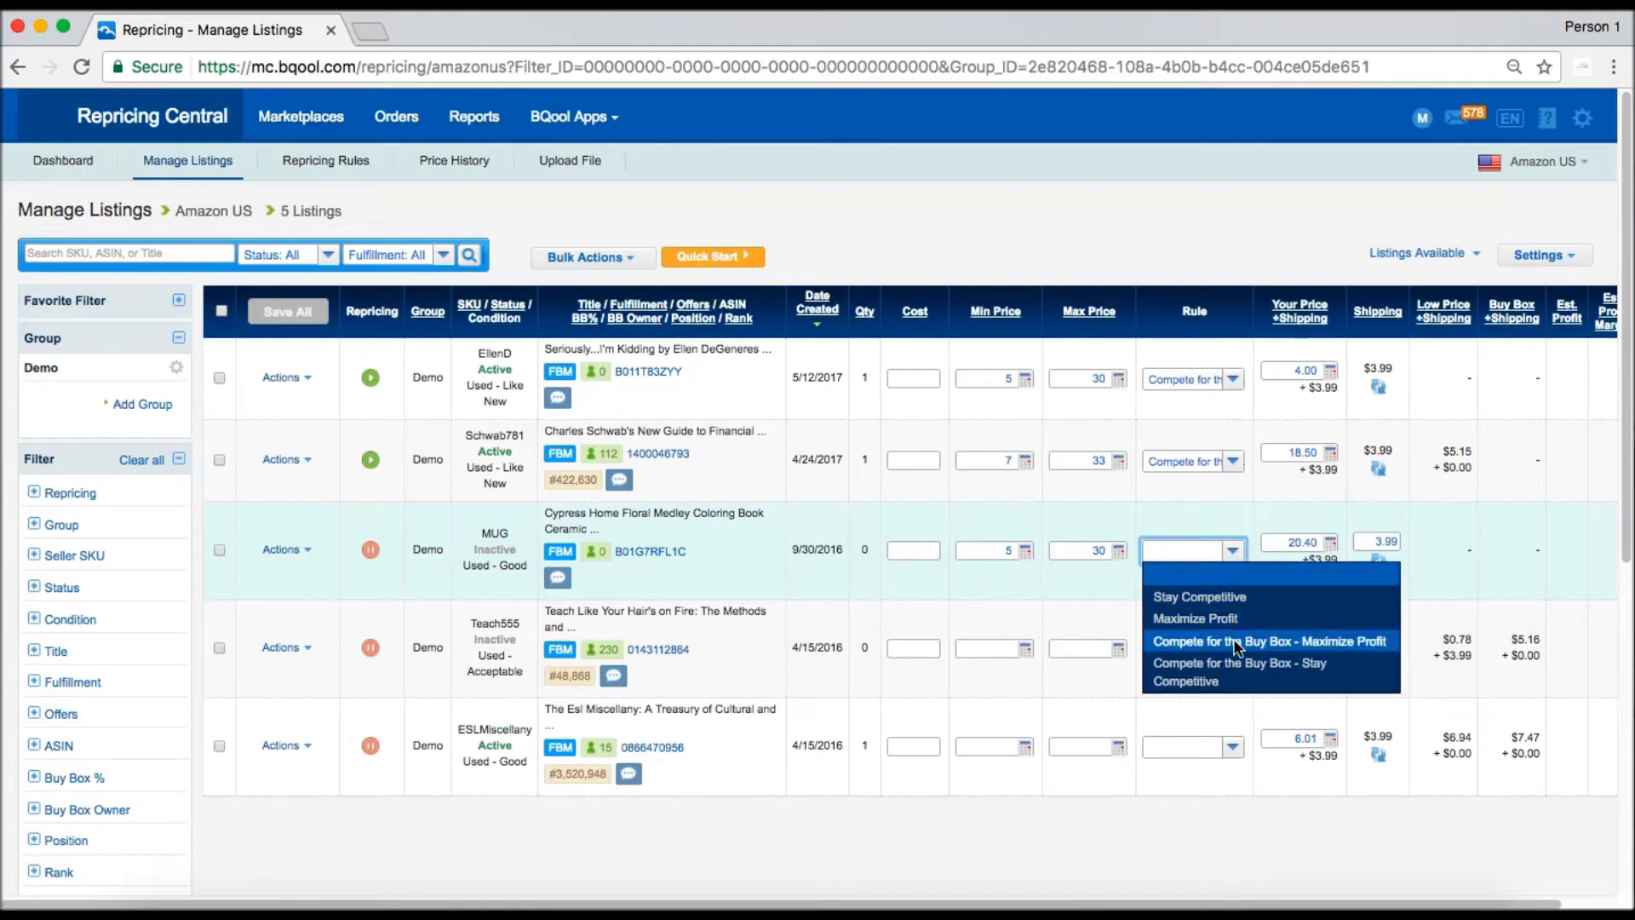
pyautogui.click(1237, 645)
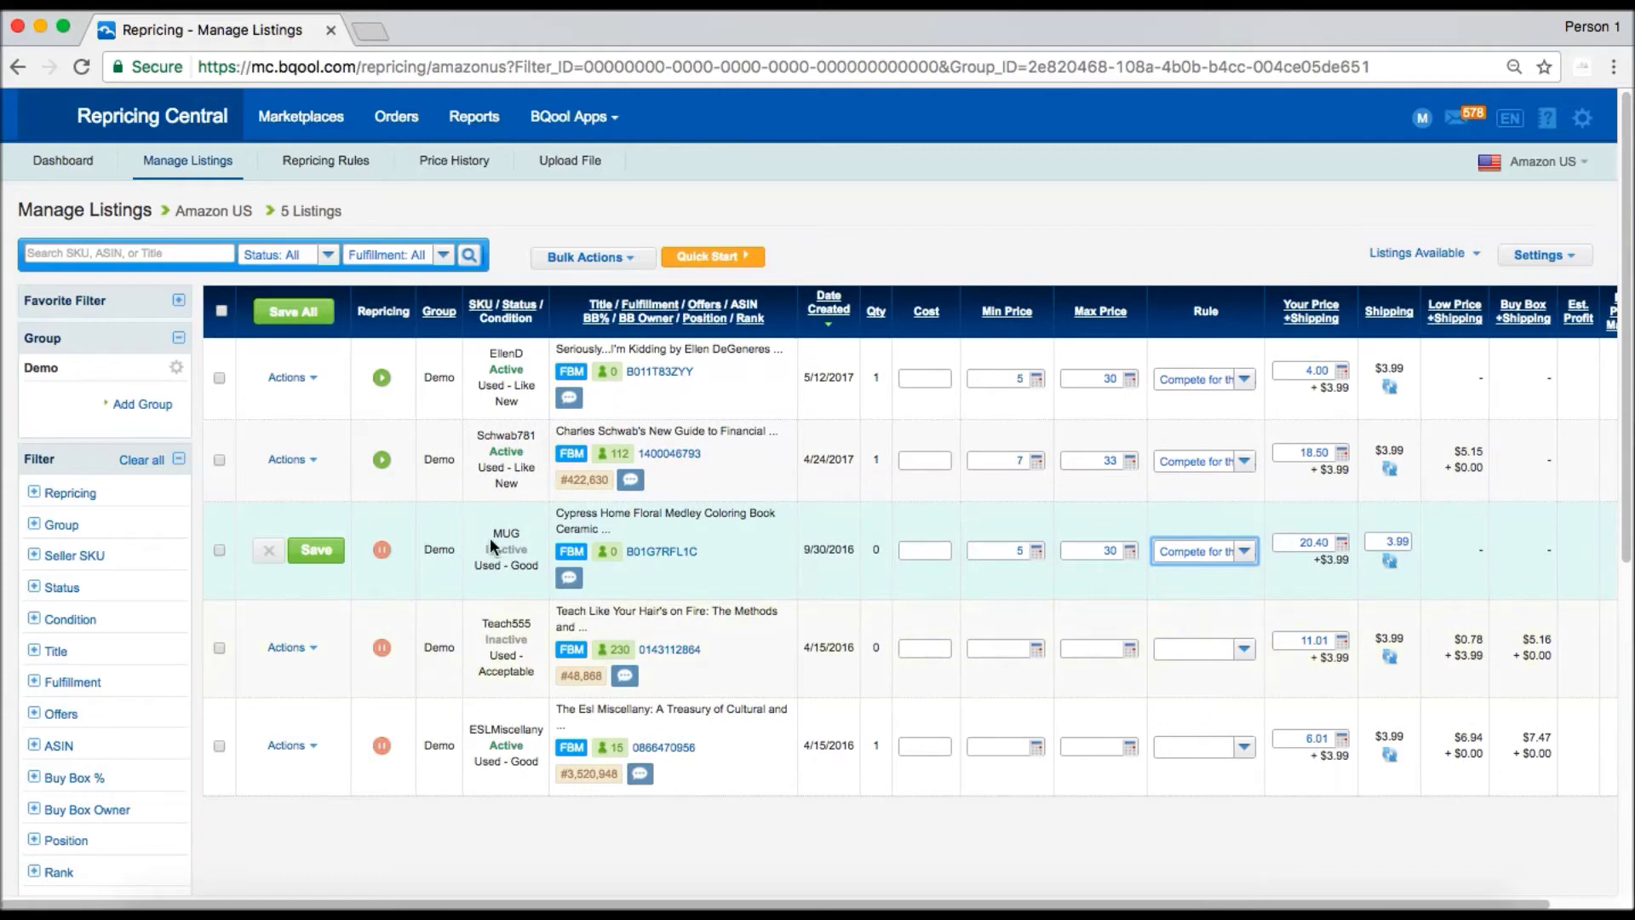
pyautogui.click(325, 550)
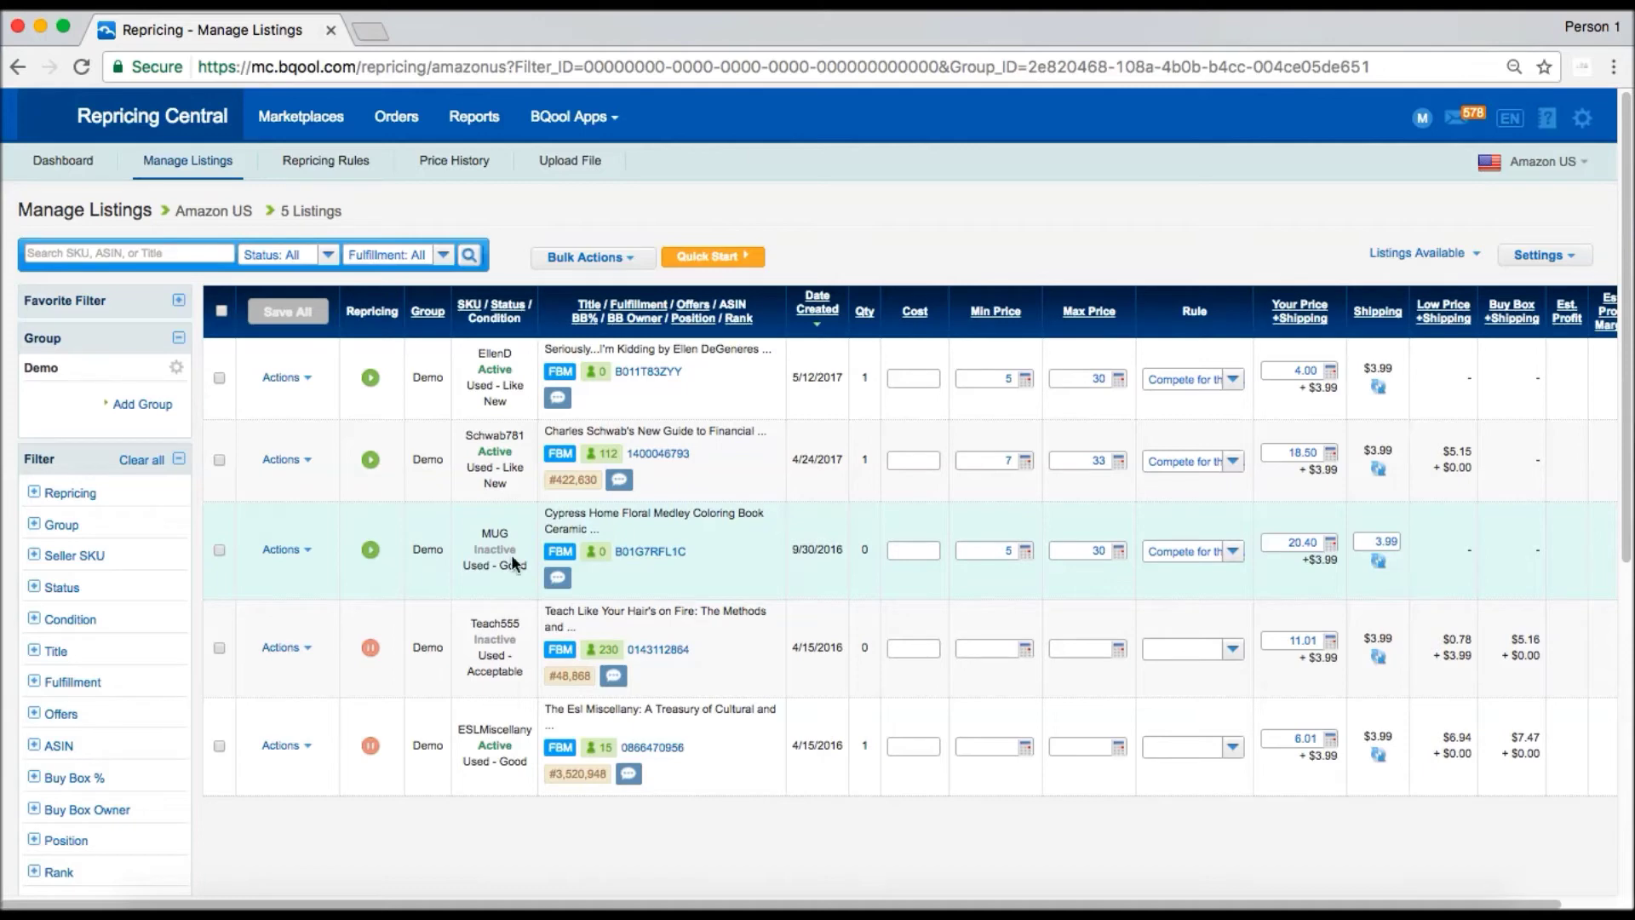
# Step: In General settings, switch on Set Shipping with a default of 3.99 and save
pyautogui.click(1538, 255)
pyautogui.click(1535, 281)
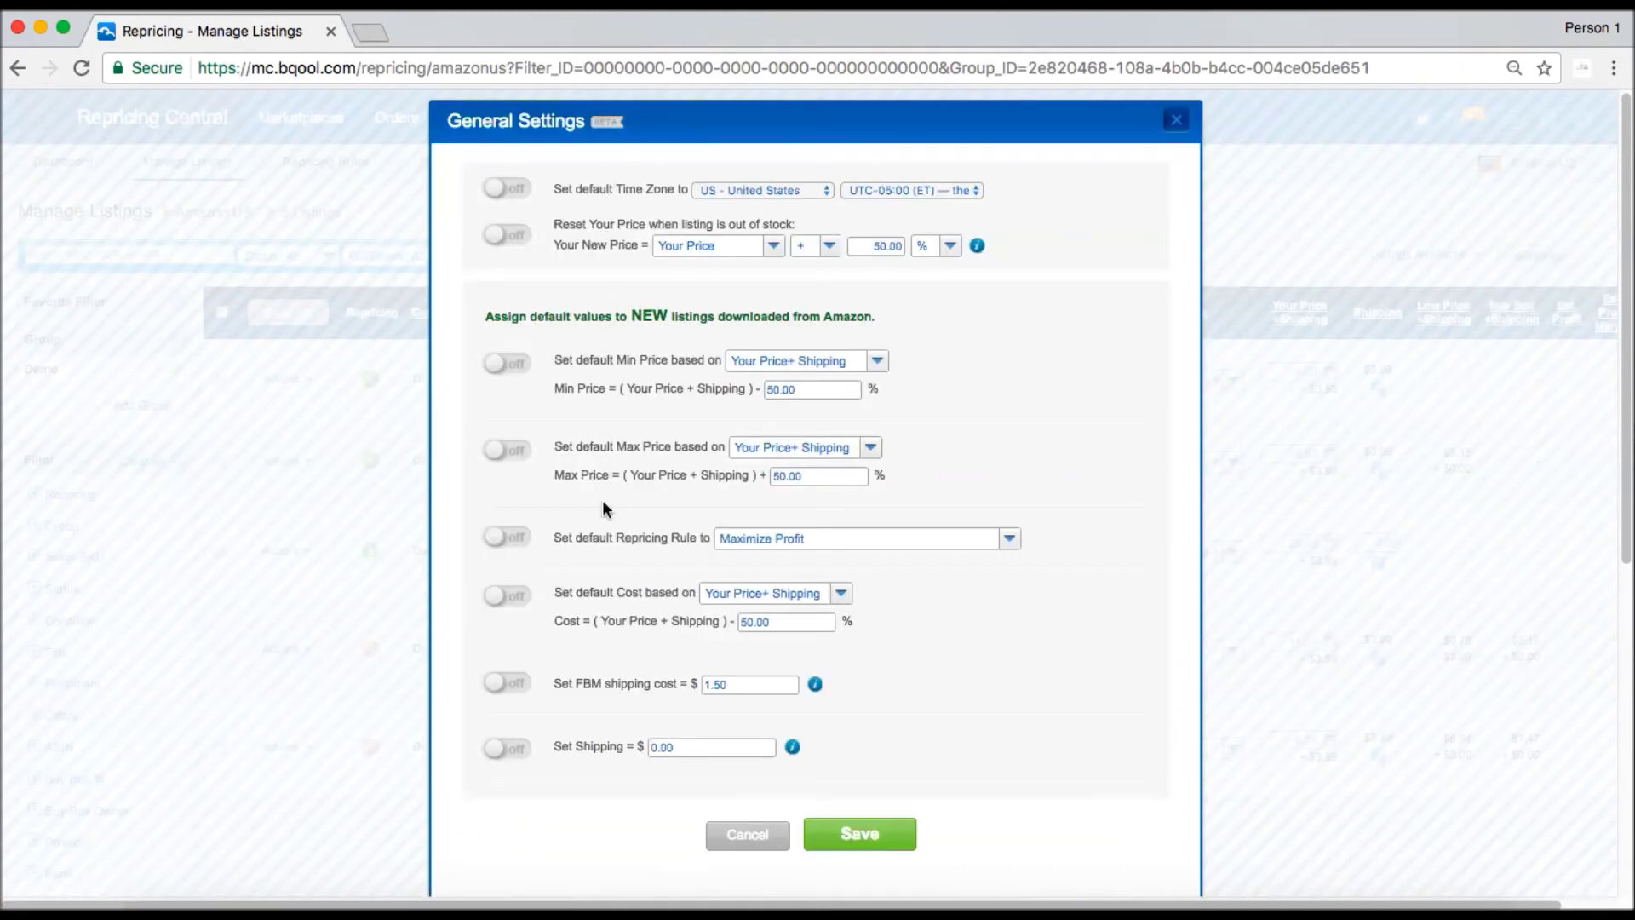
pyautogui.click(519, 751)
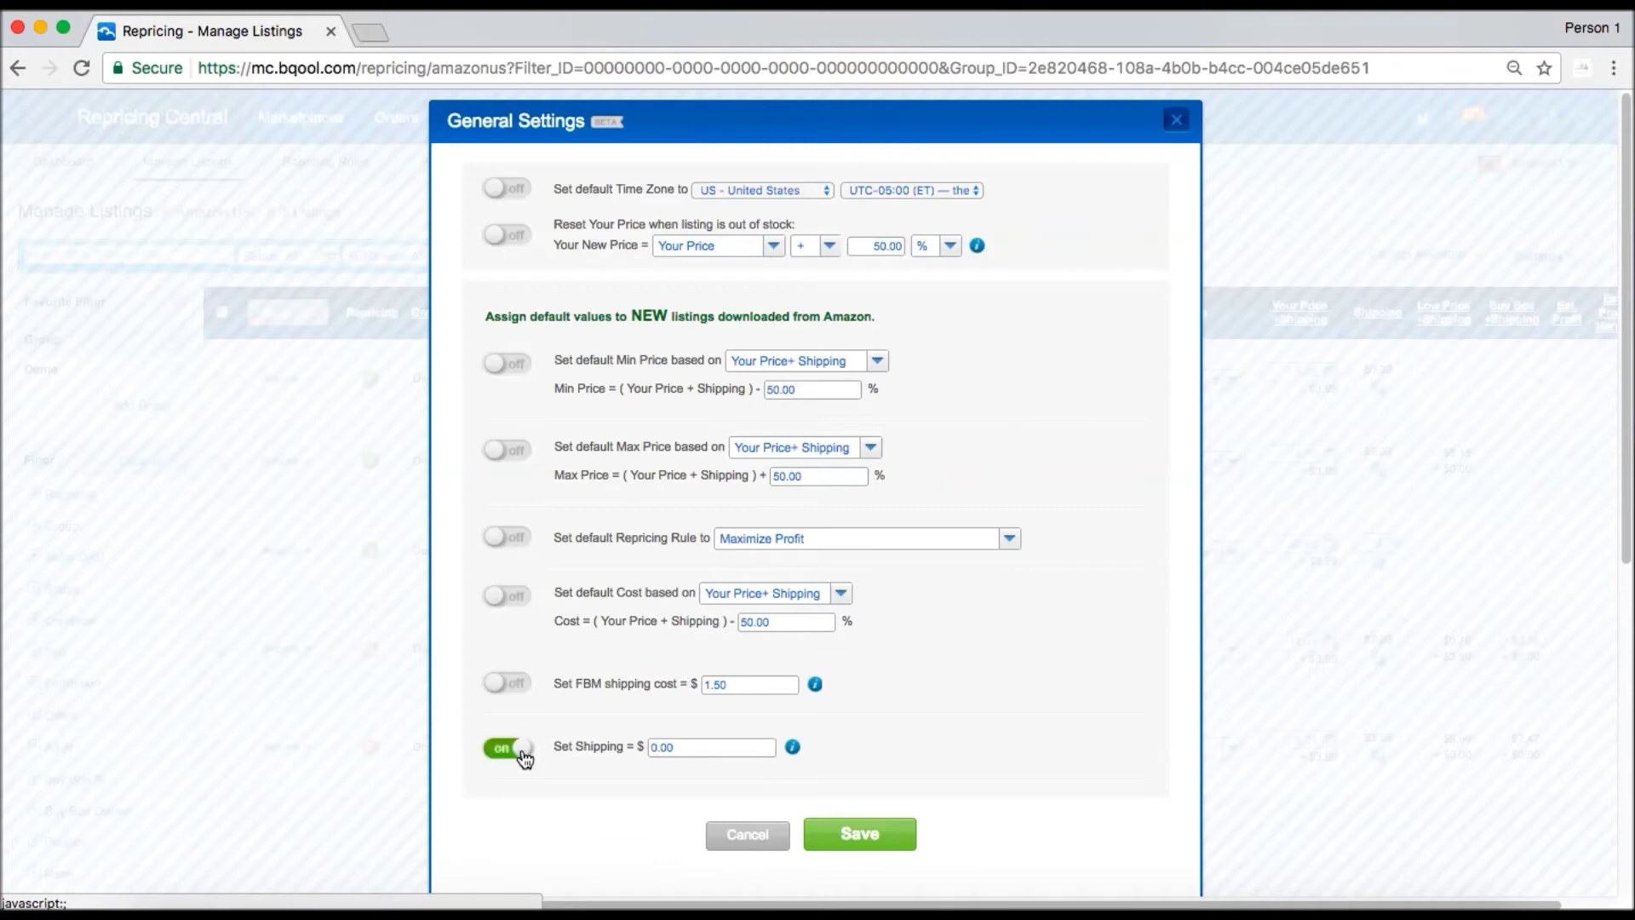
pyautogui.doubleClick(721, 747)
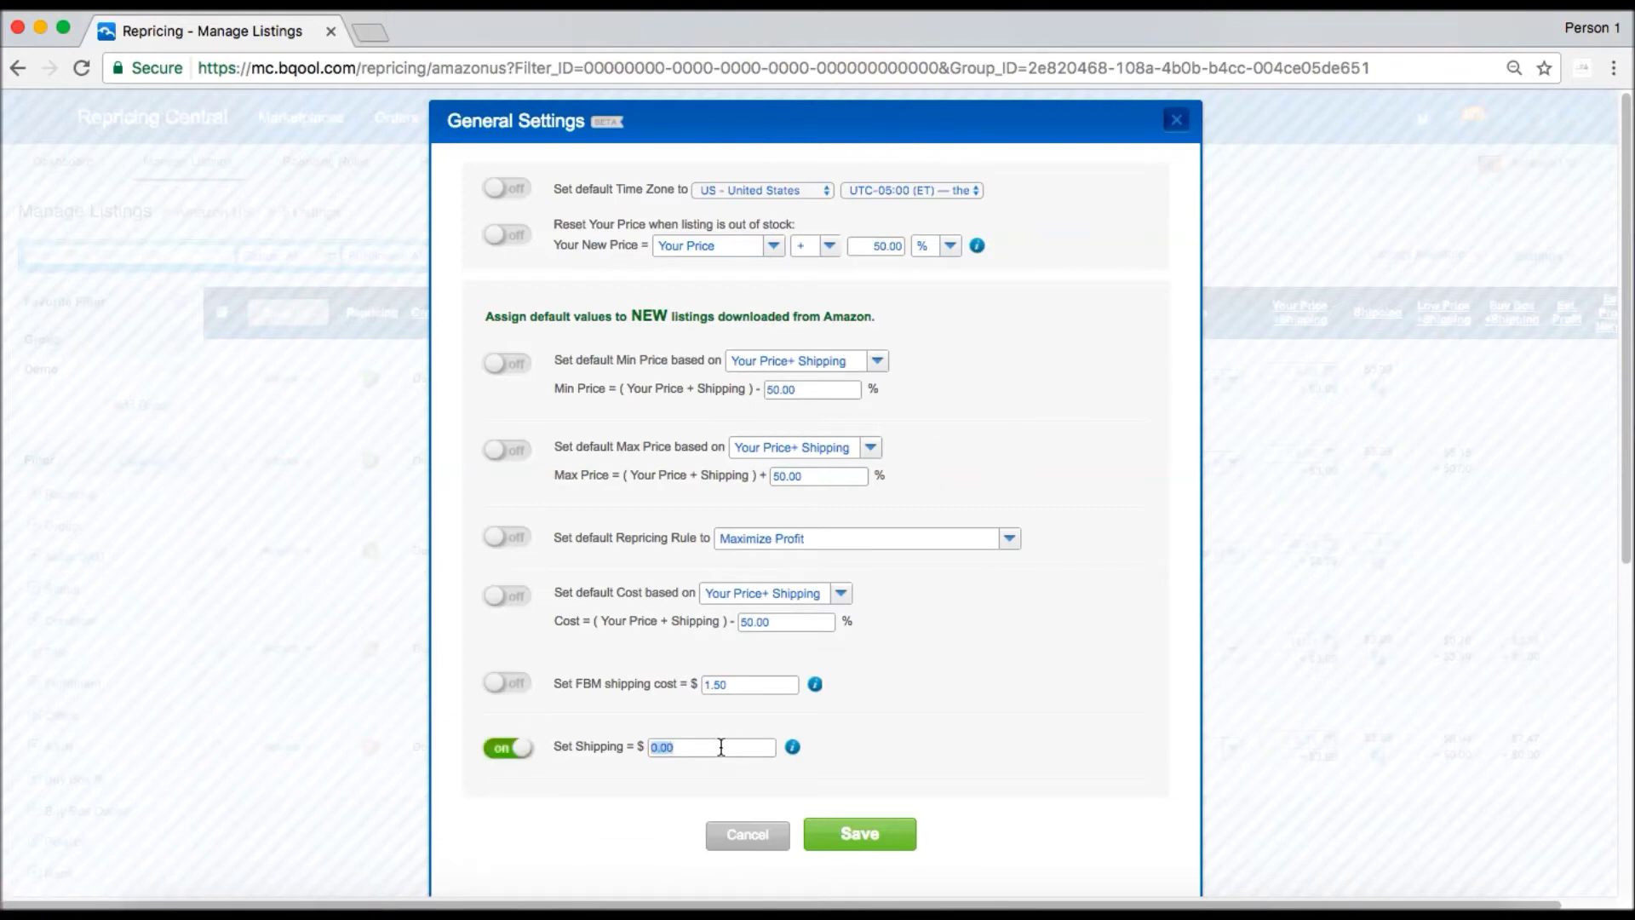
pyautogui.write('3.99')
pyautogui.click(860, 834)
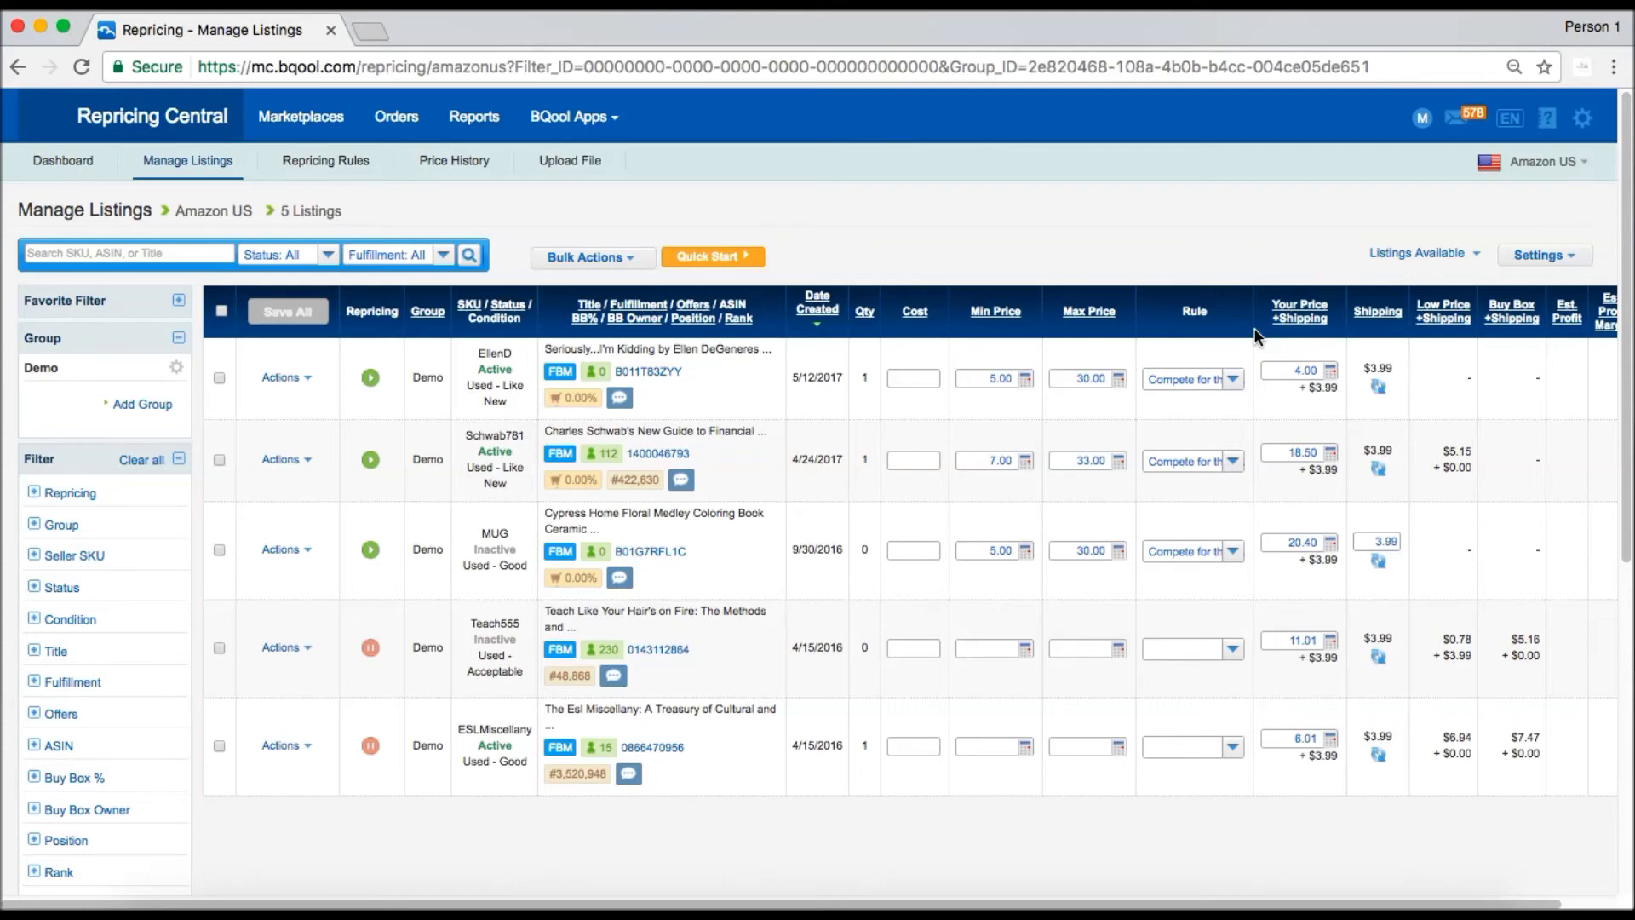
# Step: Select only the Teach555 and ESLMiscellany listings and open the bulk Set Min/Max Price & Rule form
pyautogui.click(222, 312)
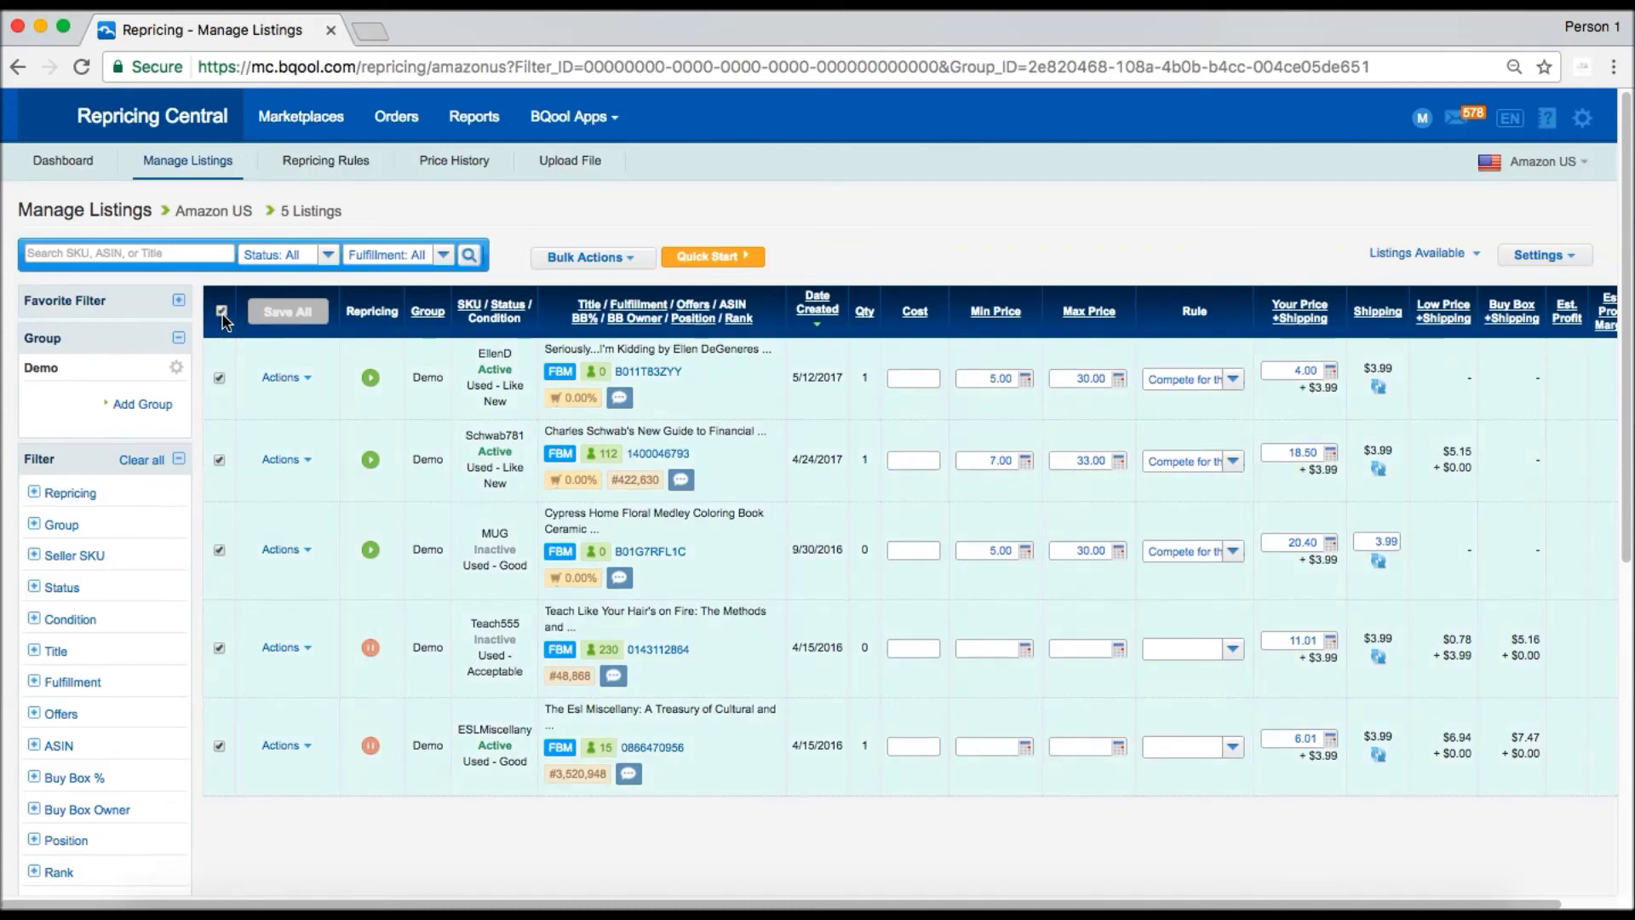
pyautogui.click(222, 313)
pyautogui.click(218, 378)
pyautogui.click(219, 459)
pyautogui.click(220, 549)
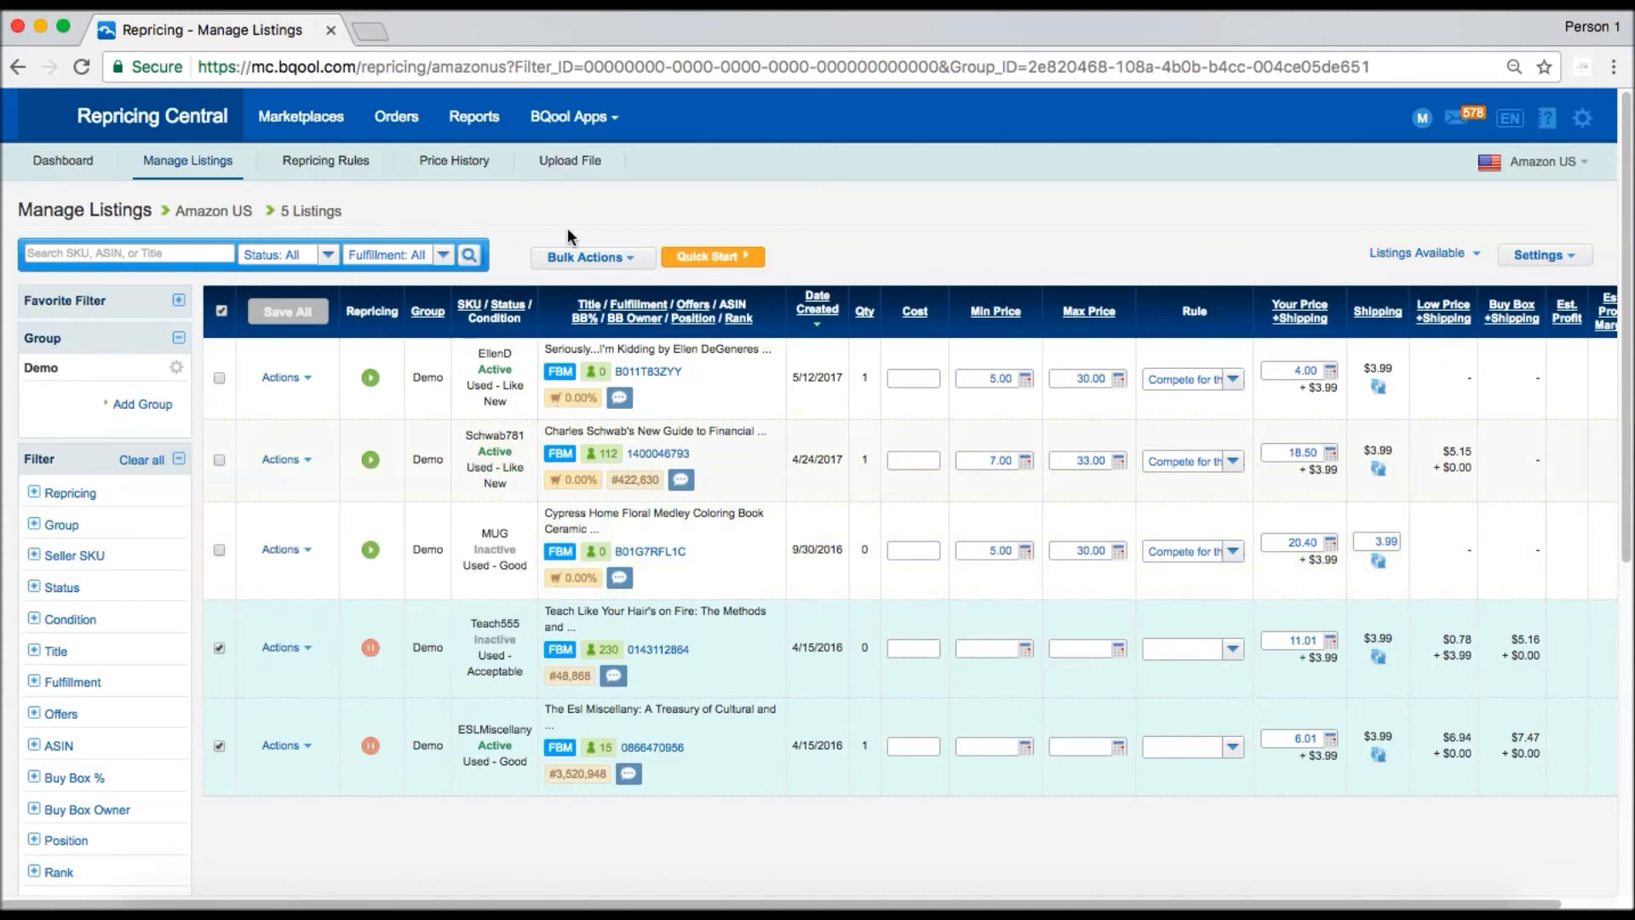
pyautogui.click(585, 256)
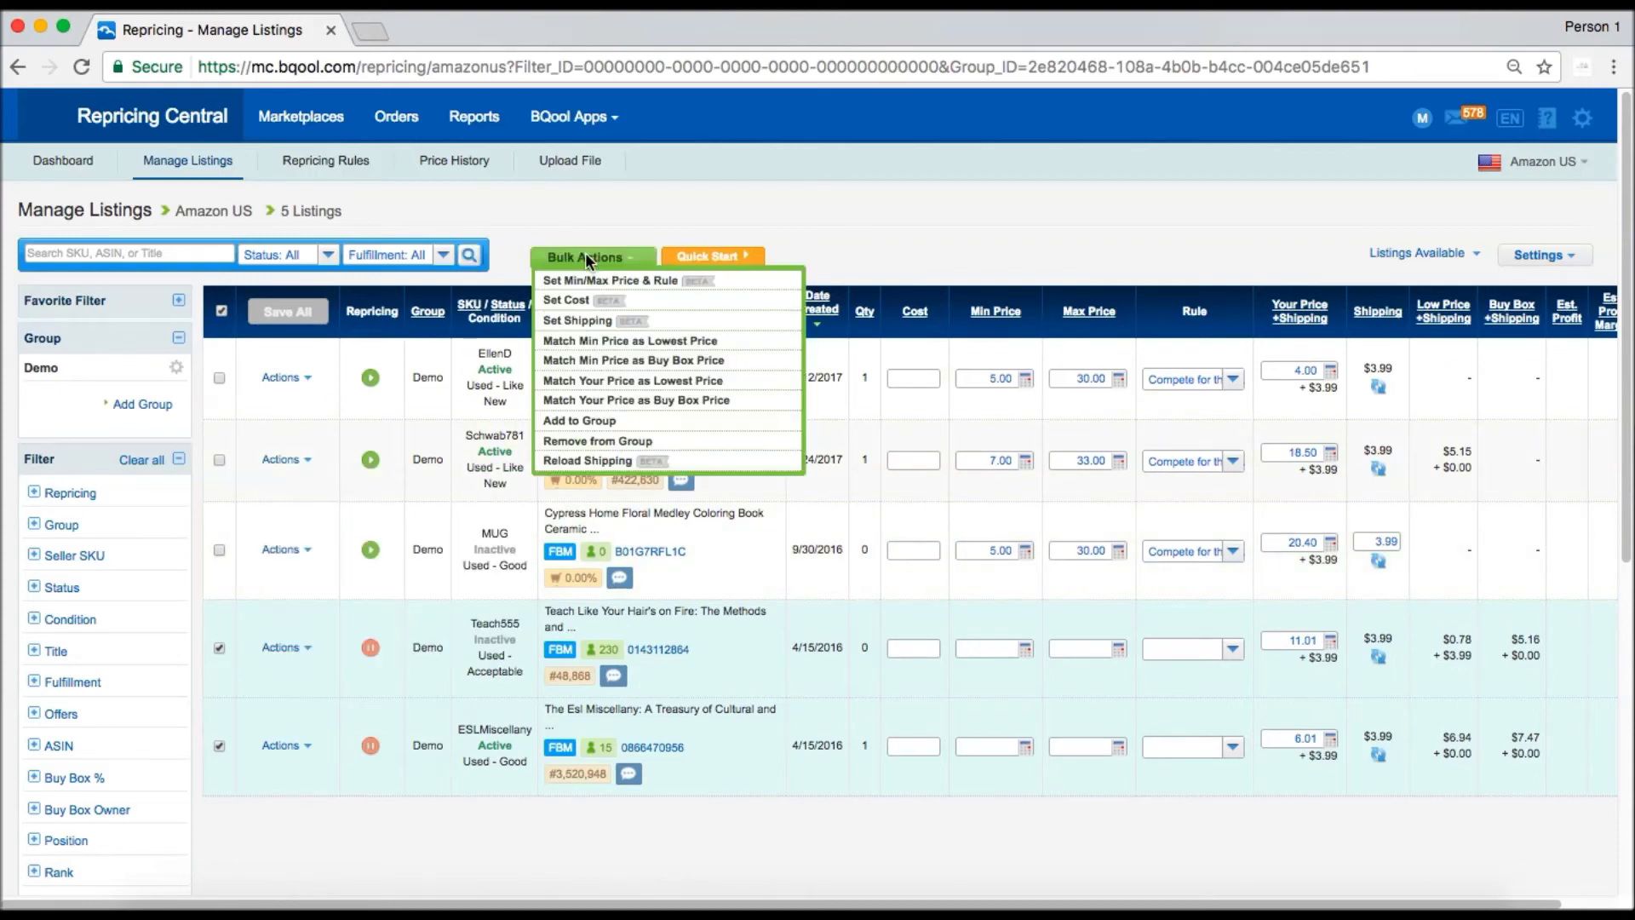
pyautogui.click(658, 286)
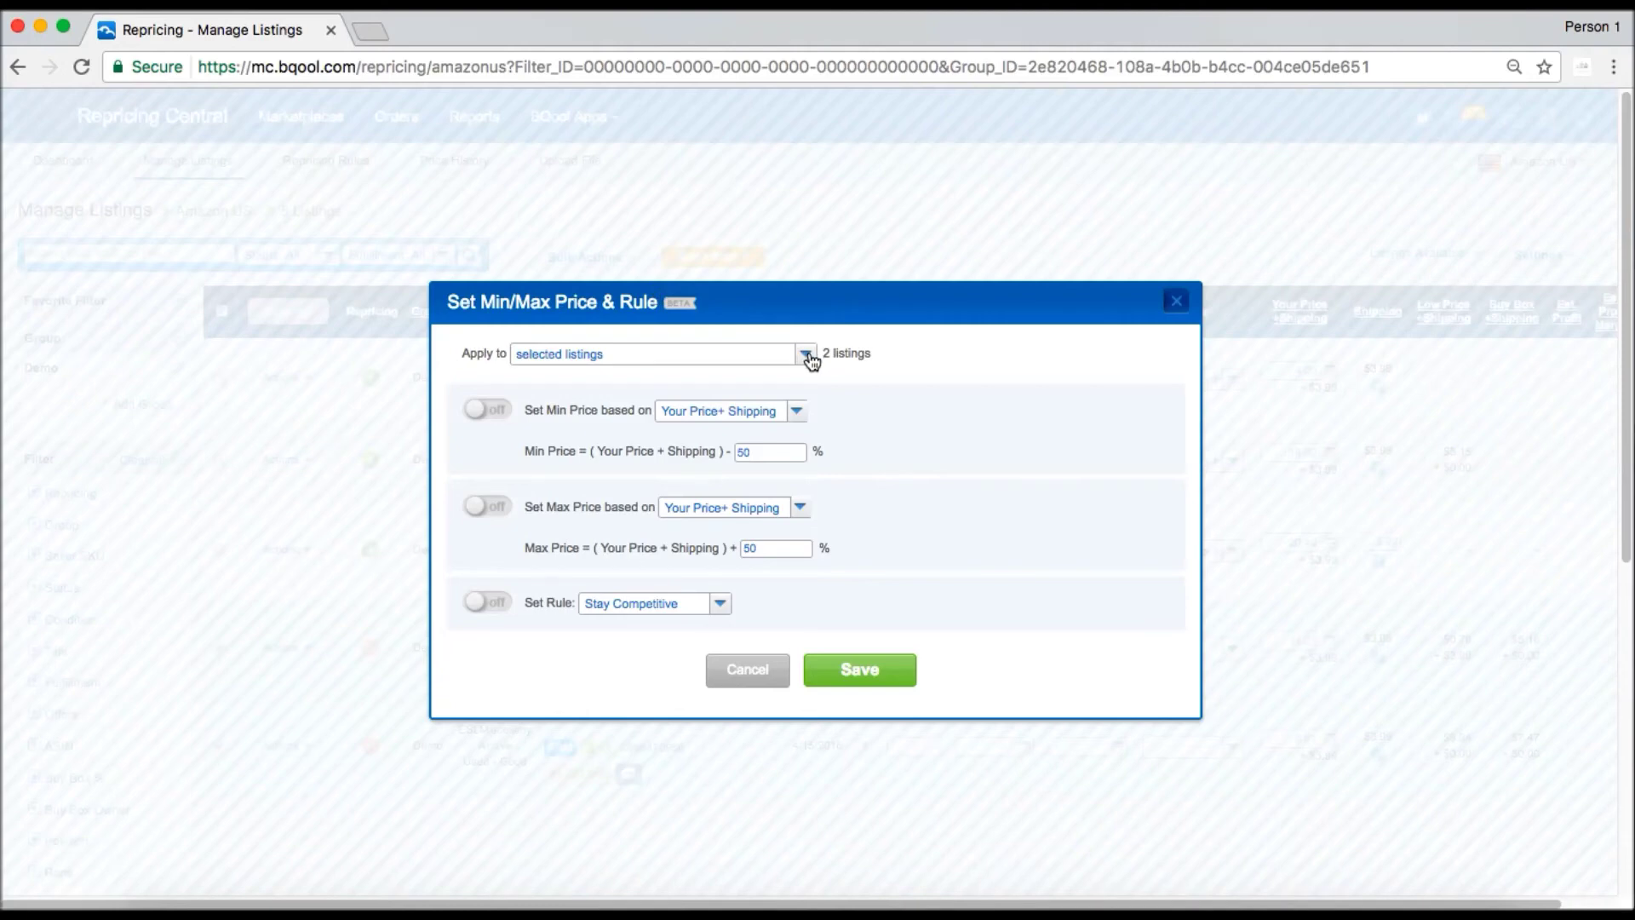
# Step: Keep Your Price + Shipping as the min basis and choose the Compete for the Buy Box - Maximize Profit rule
pyautogui.click(796, 415)
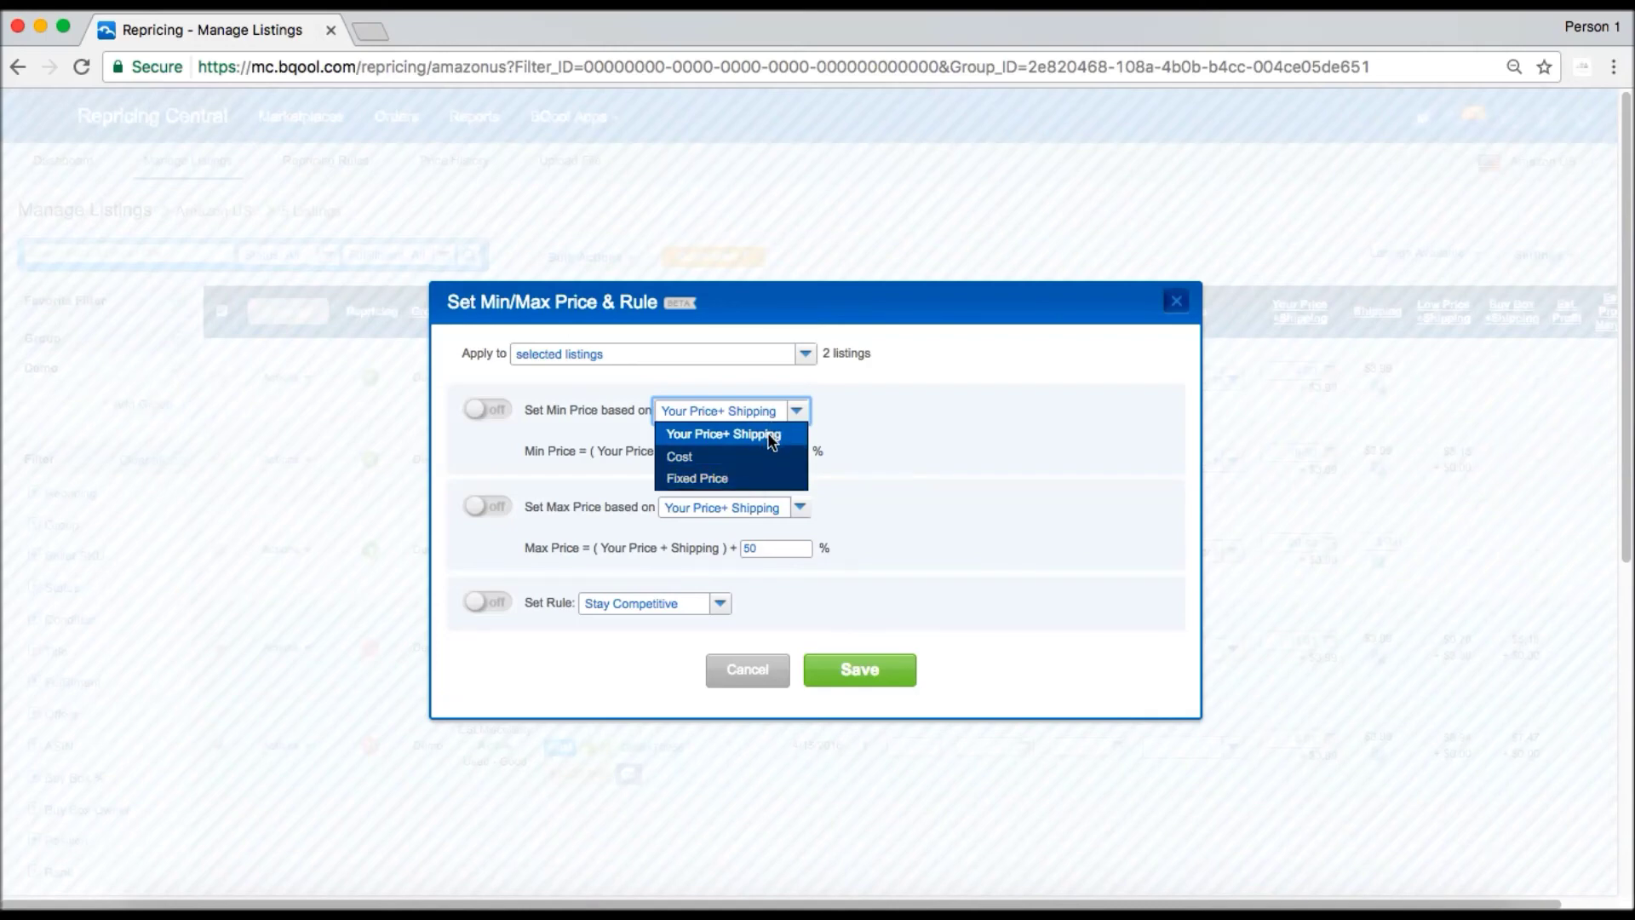
pyautogui.click(796, 411)
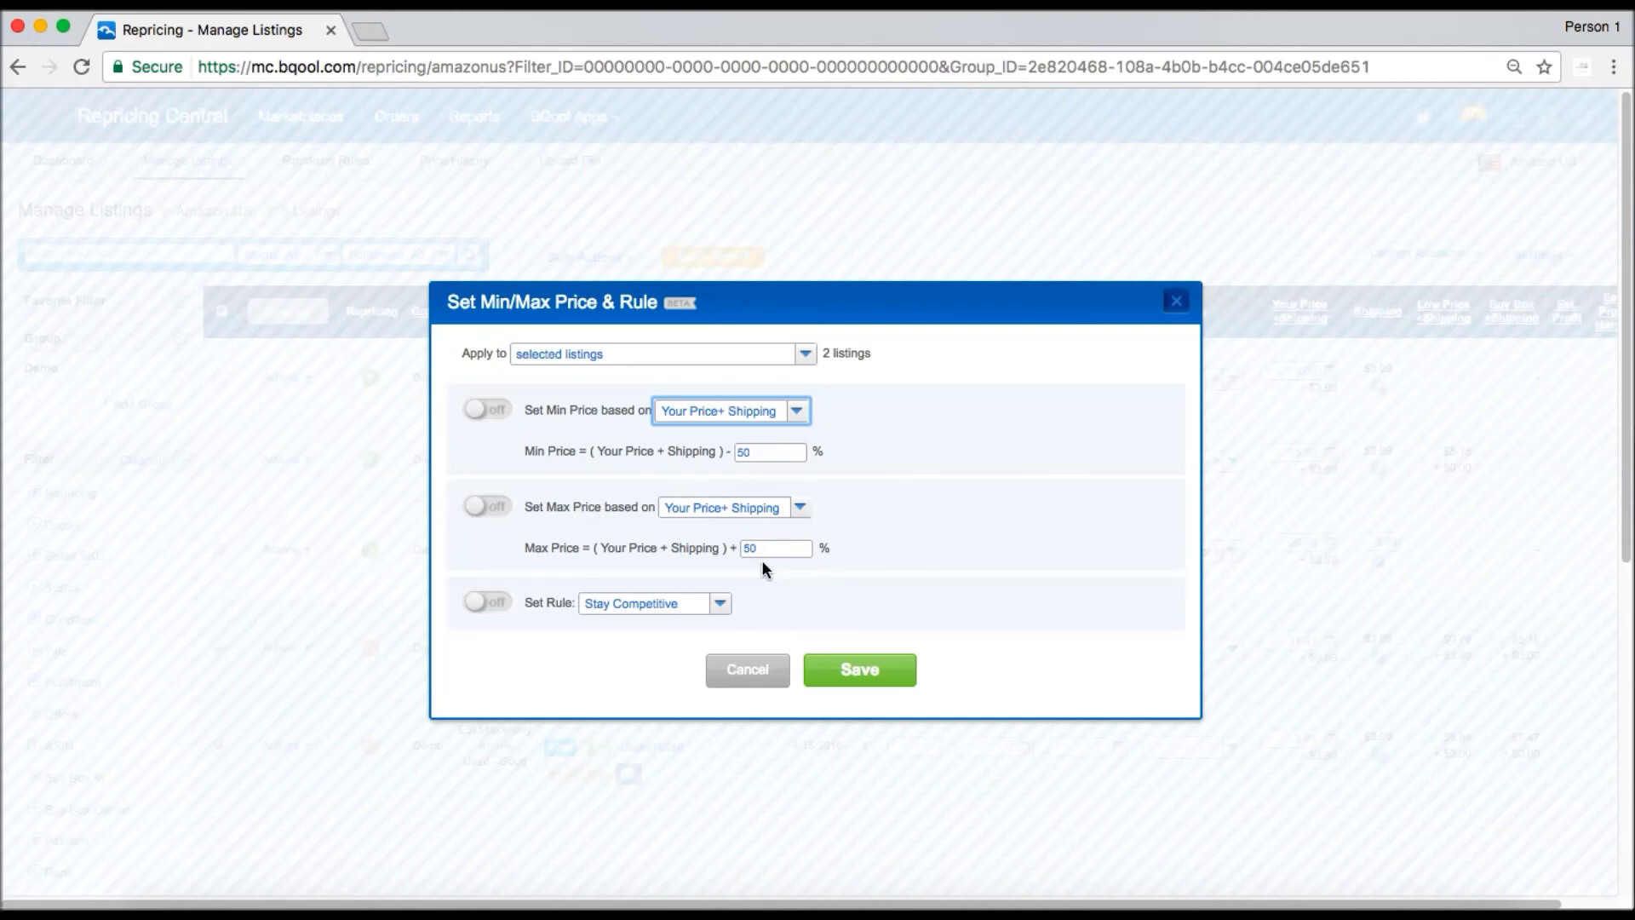
pyautogui.click(723, 603)
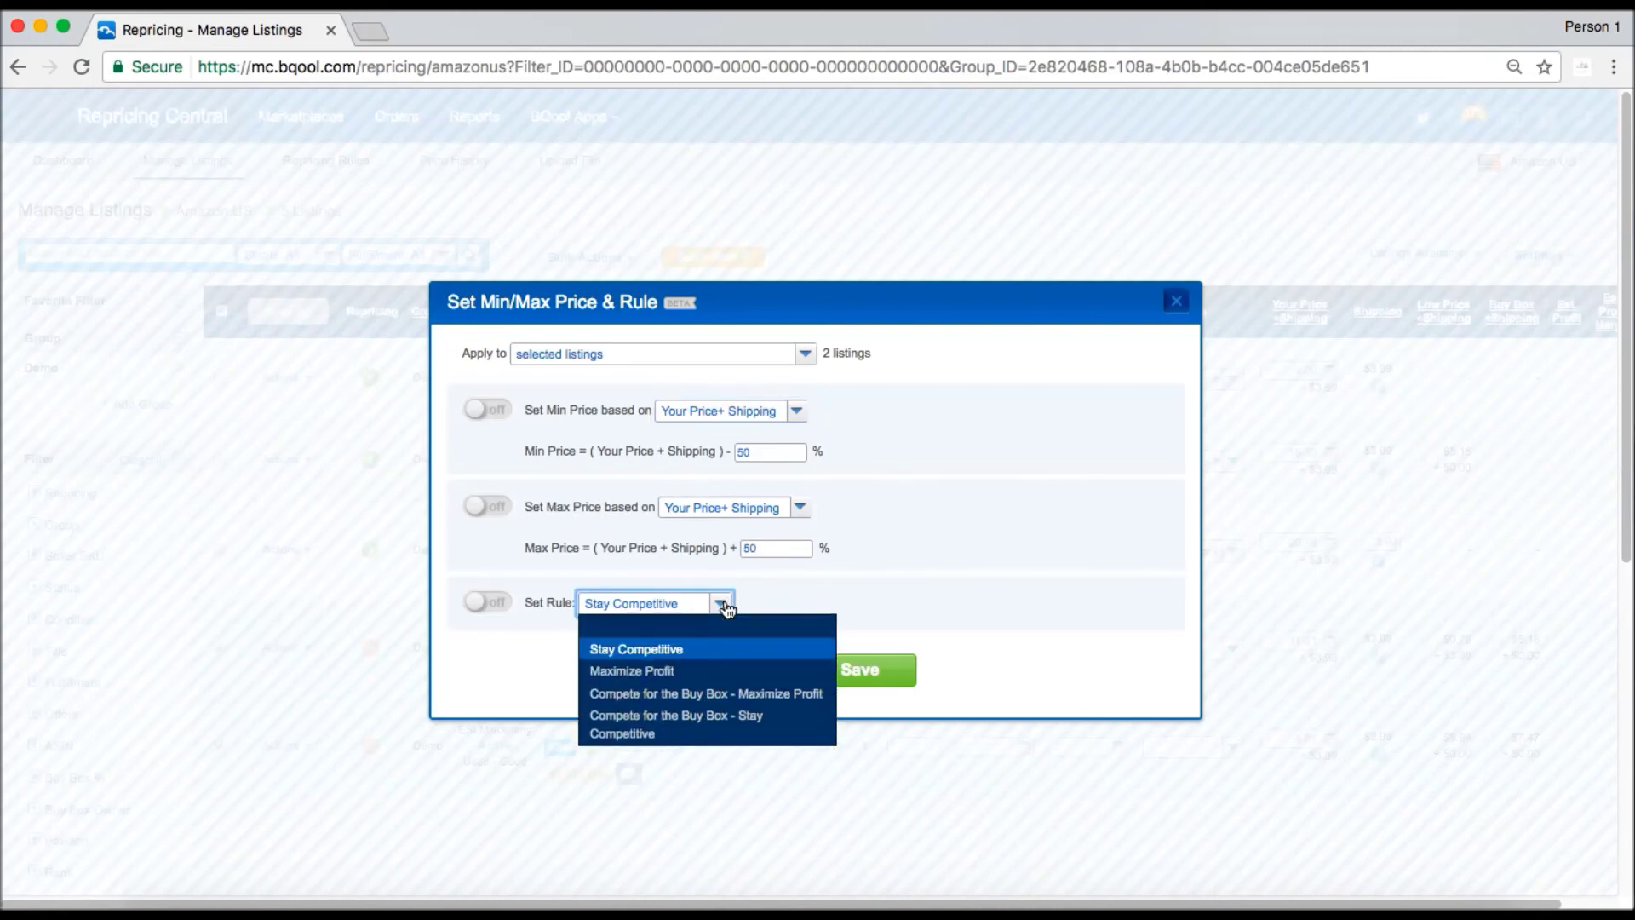
pyautogui.click(698, 686)
pyautogui.click(659, 645)
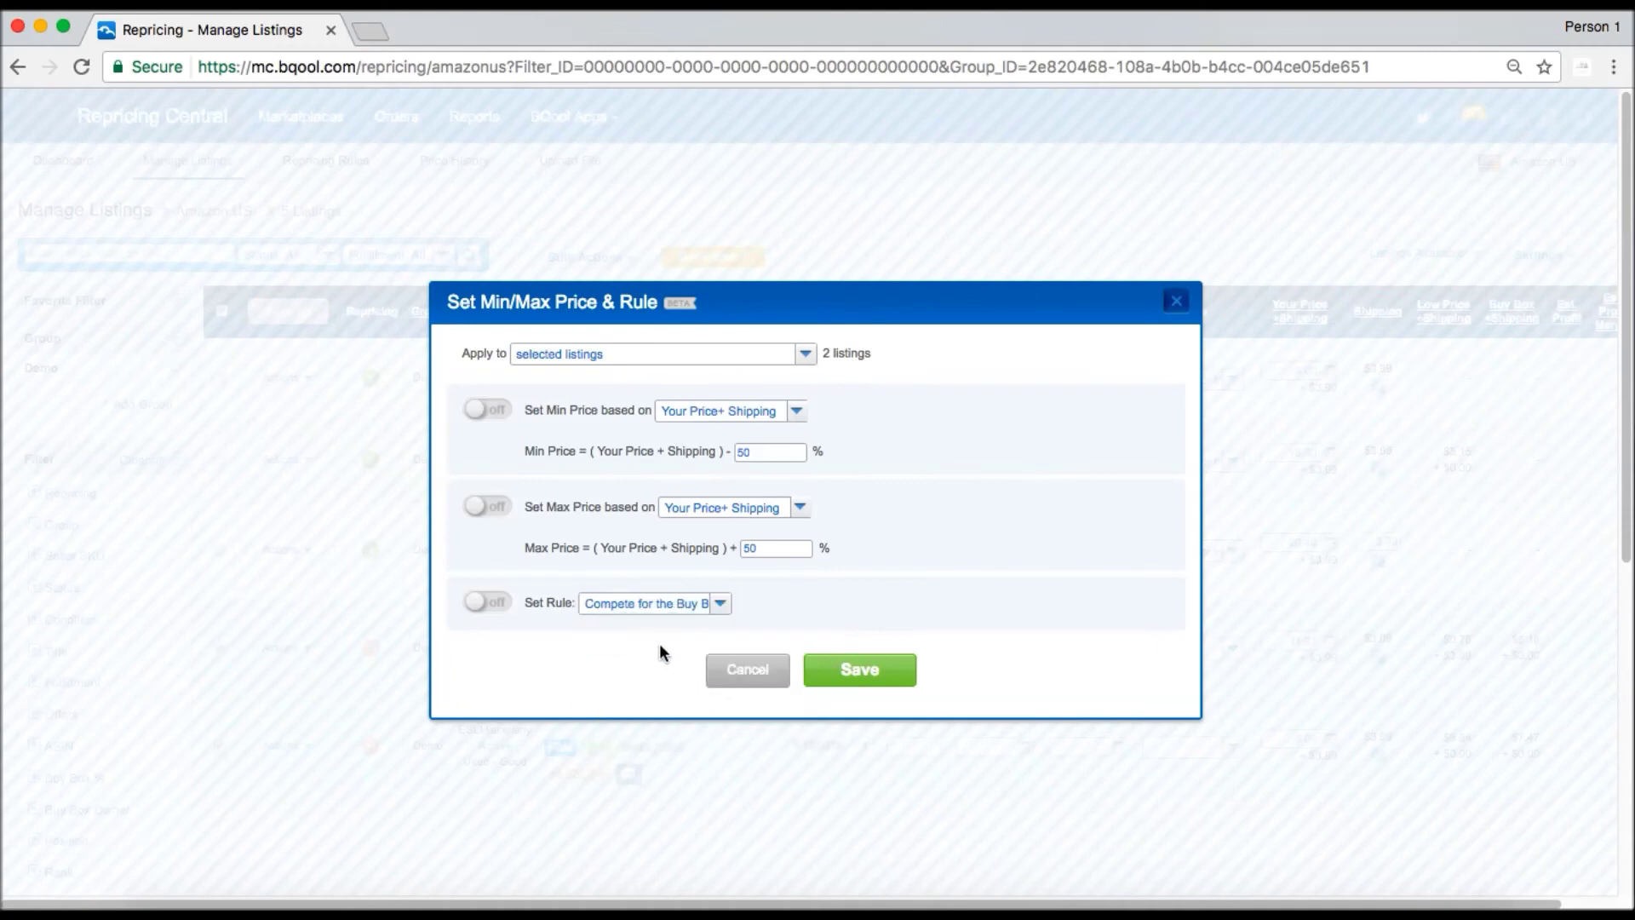
# Step: Switch on the Min, Max (±50%) and Rule settings and apply them to the selected listings
pyautogui.click(489, 413)
pyautogui.click(490, 510)
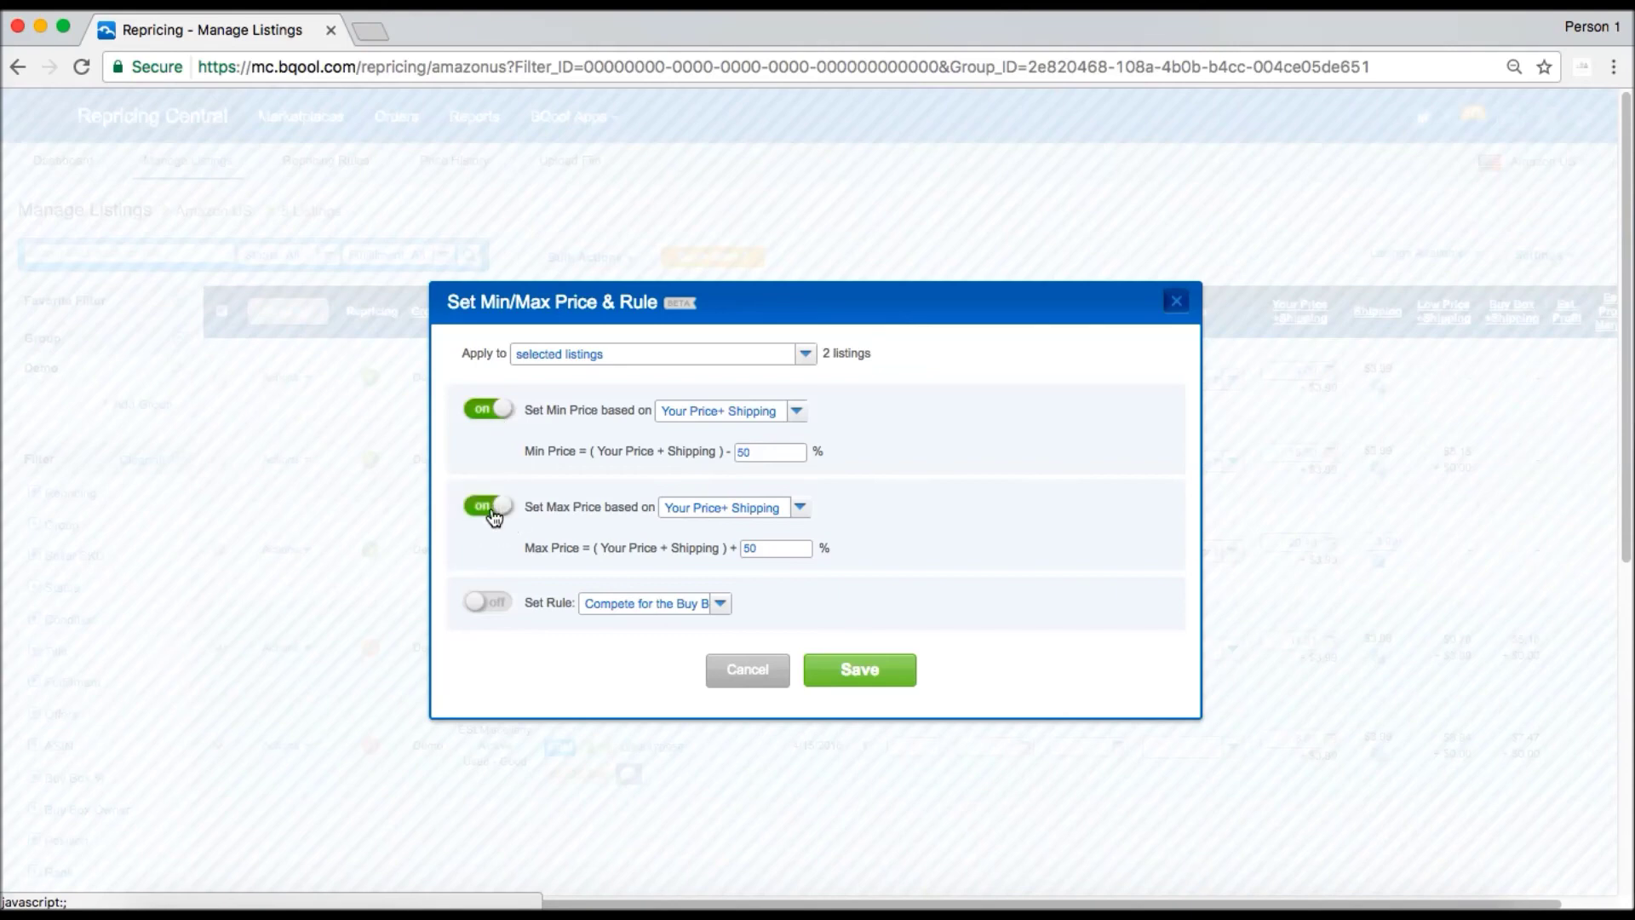
pyautogui.click(496, 610)
pyautogui.click(884, 673)
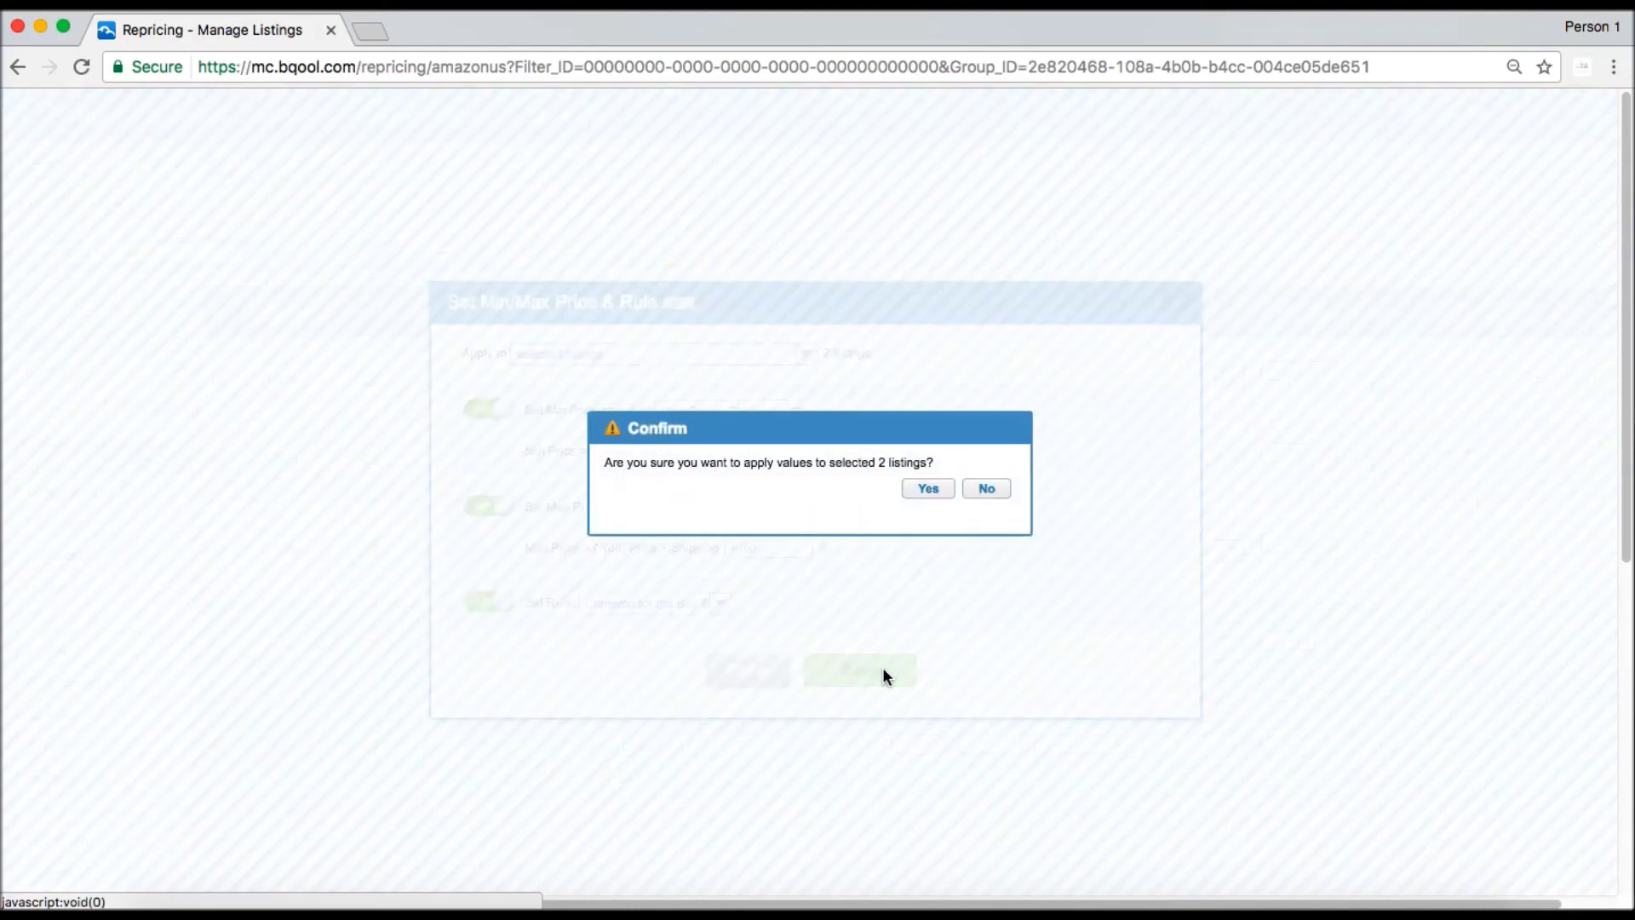
# Step: Confirm the update for the 2 listings and close the results showing 2 successful
pyautogui.click(926, 491)
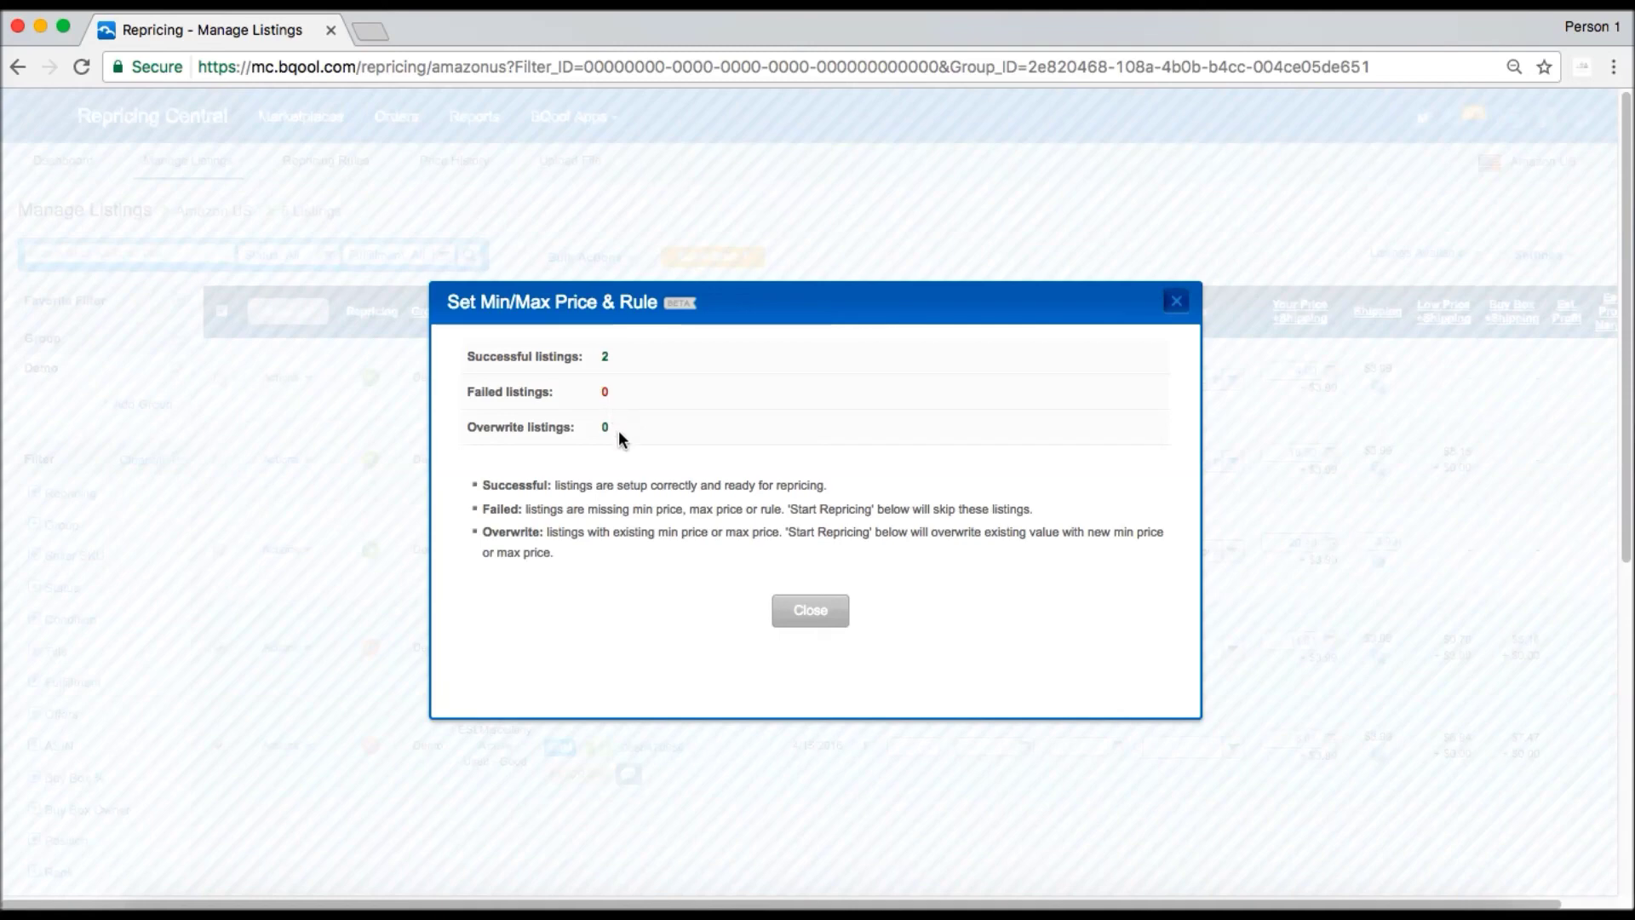
pyautogui.click(796, 615)
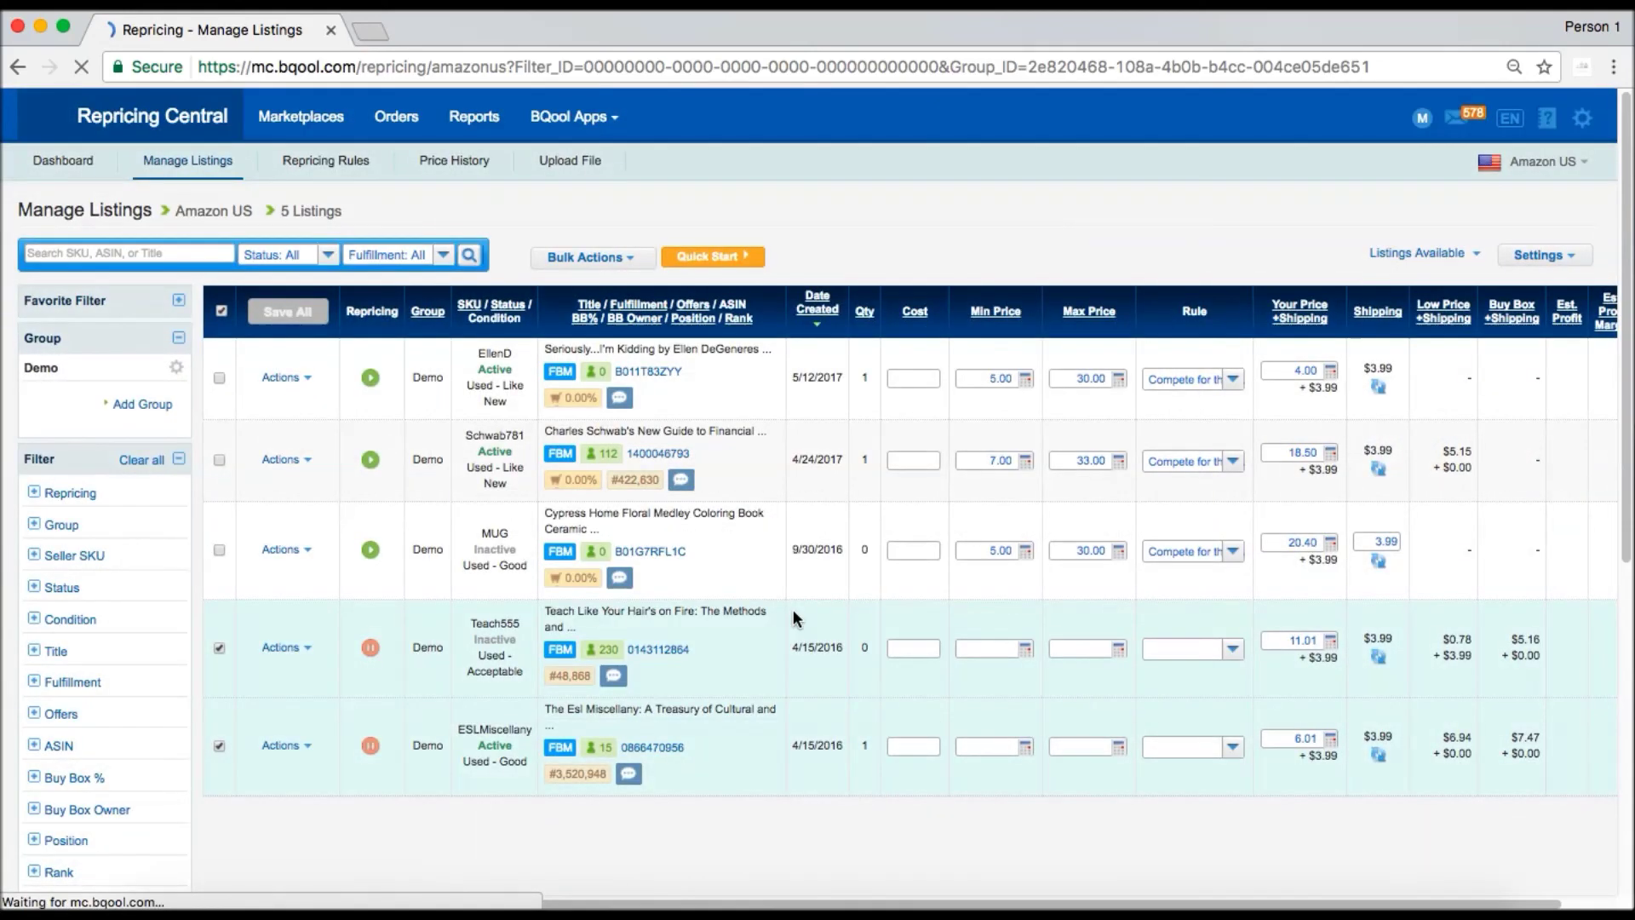